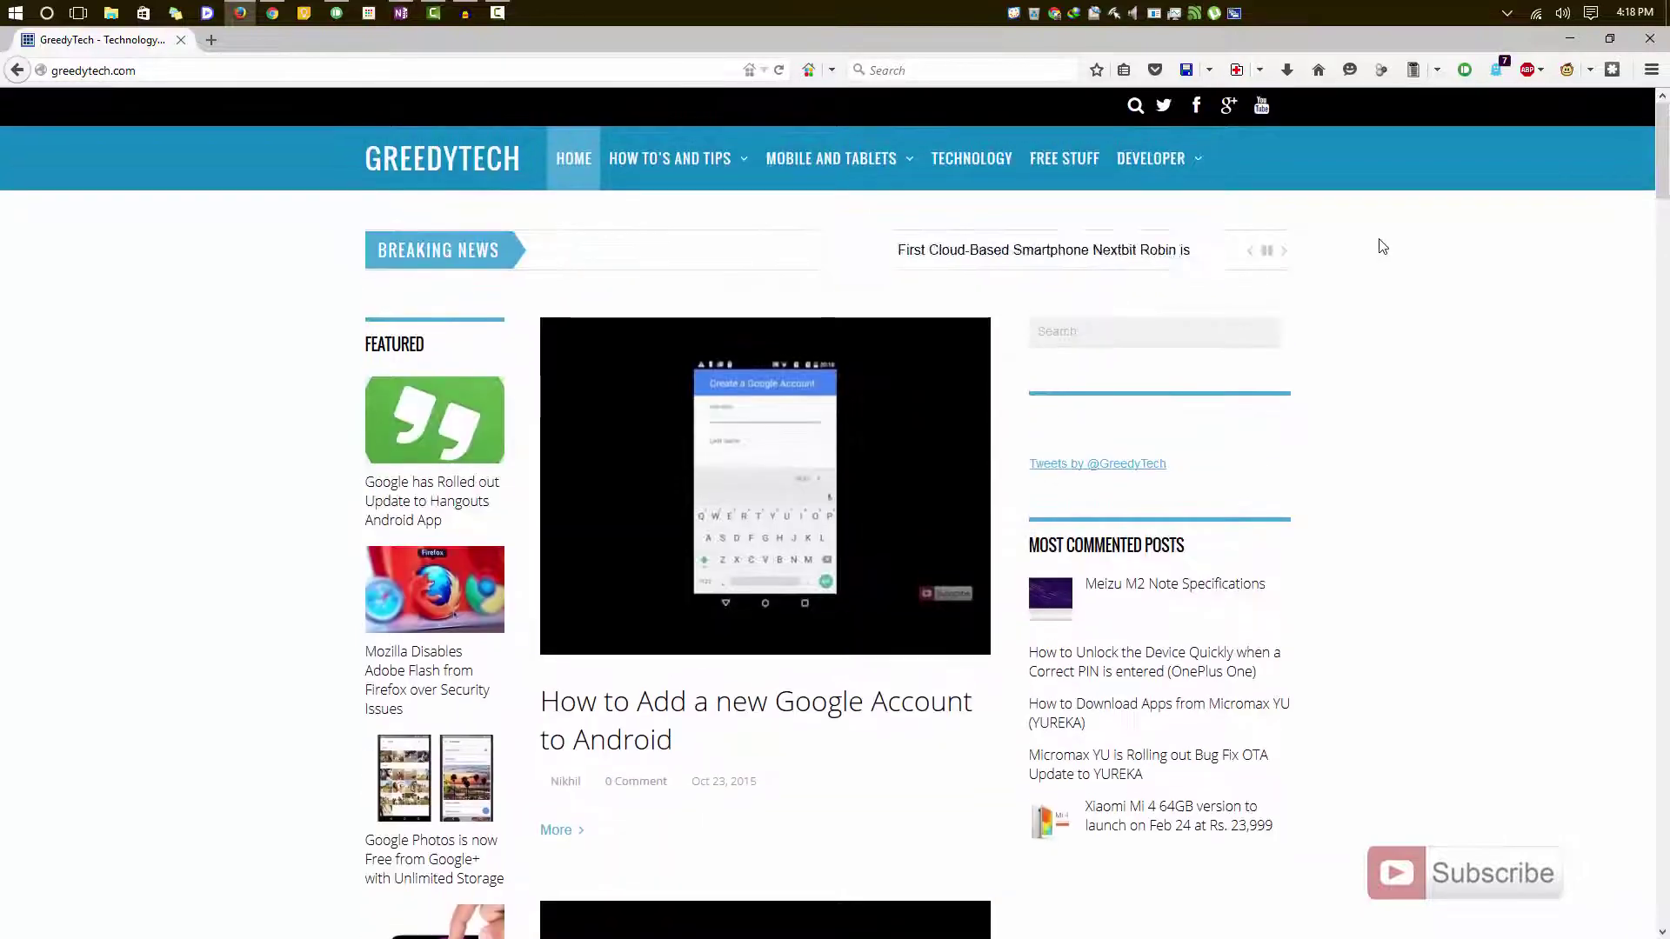
# Step: Open a new FVD Speed Dial tab beside the GreedyTech tab and switch back to it
pyautogui.click(211, 39)
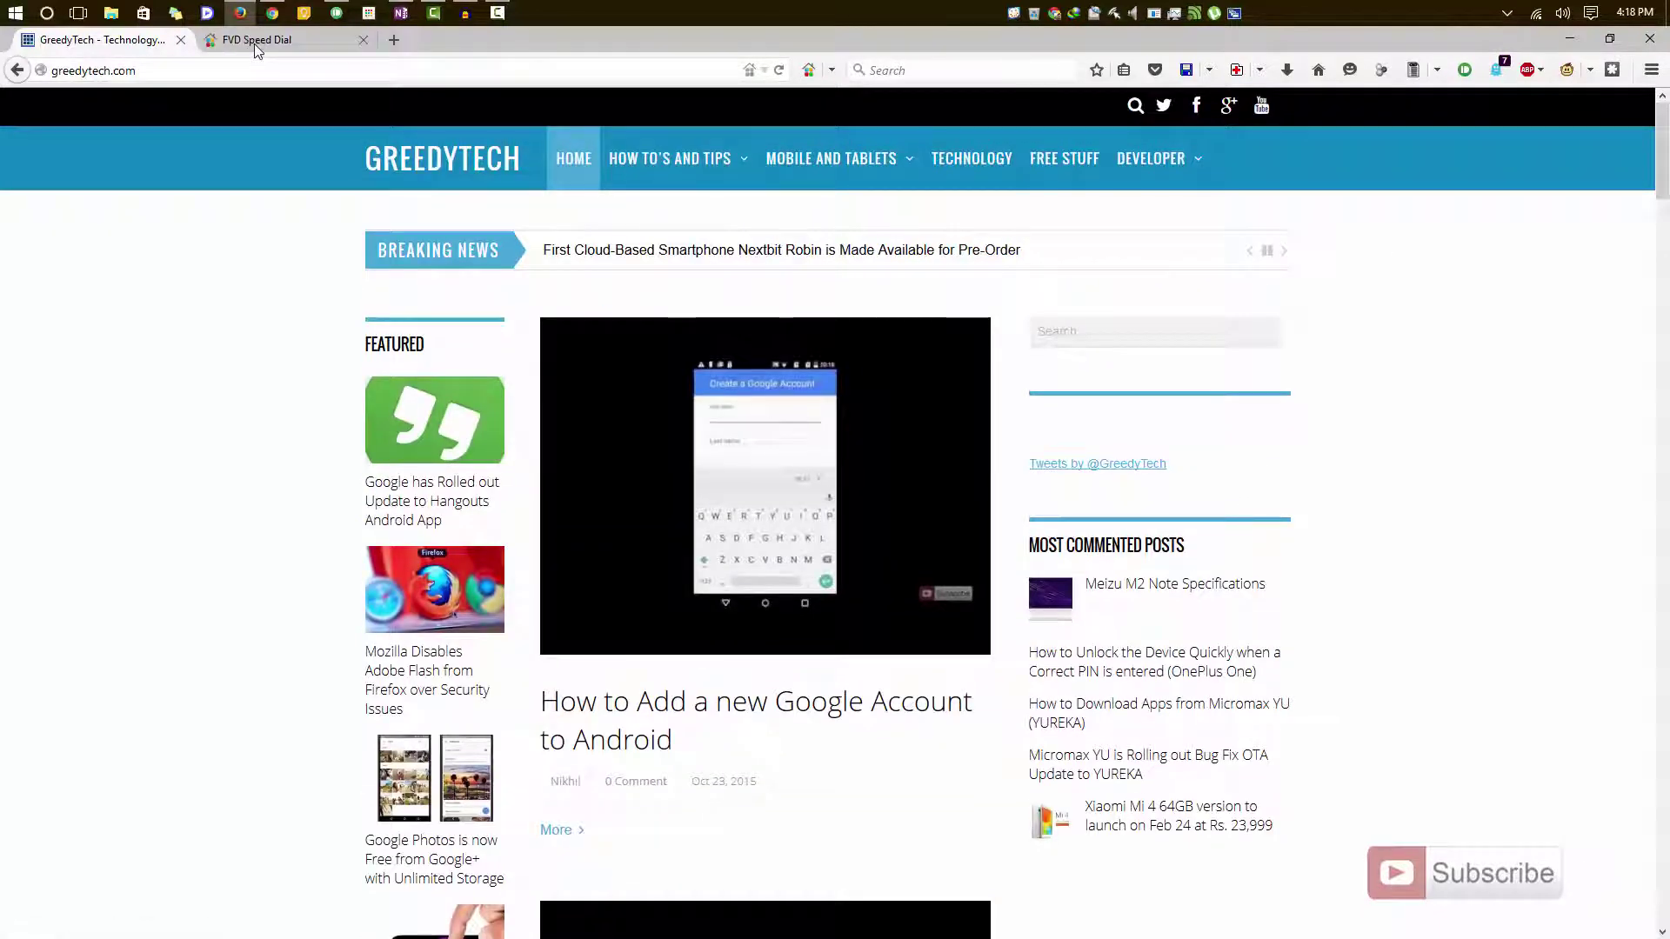
pyautogui.click(256, 43)
pyautogui.click(132, 40)
pyautogui.click(259, 39)
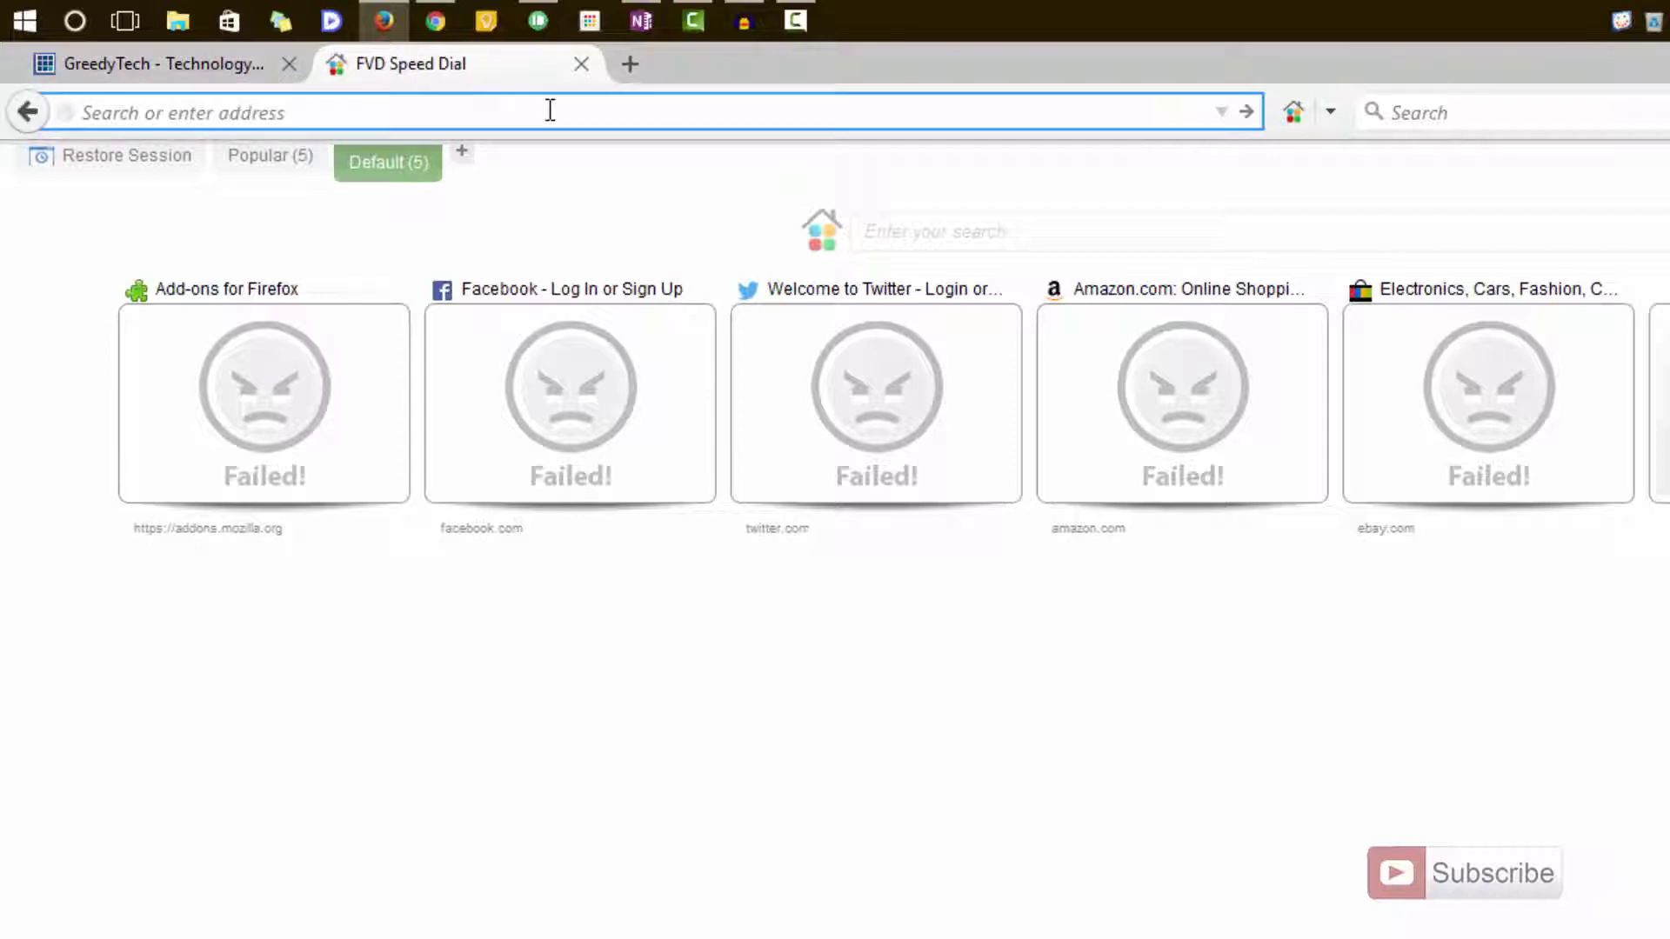
# Step: Pin two speed dial tabs to the far left of the tab bar
pyautogui.rightClick(400, 65)
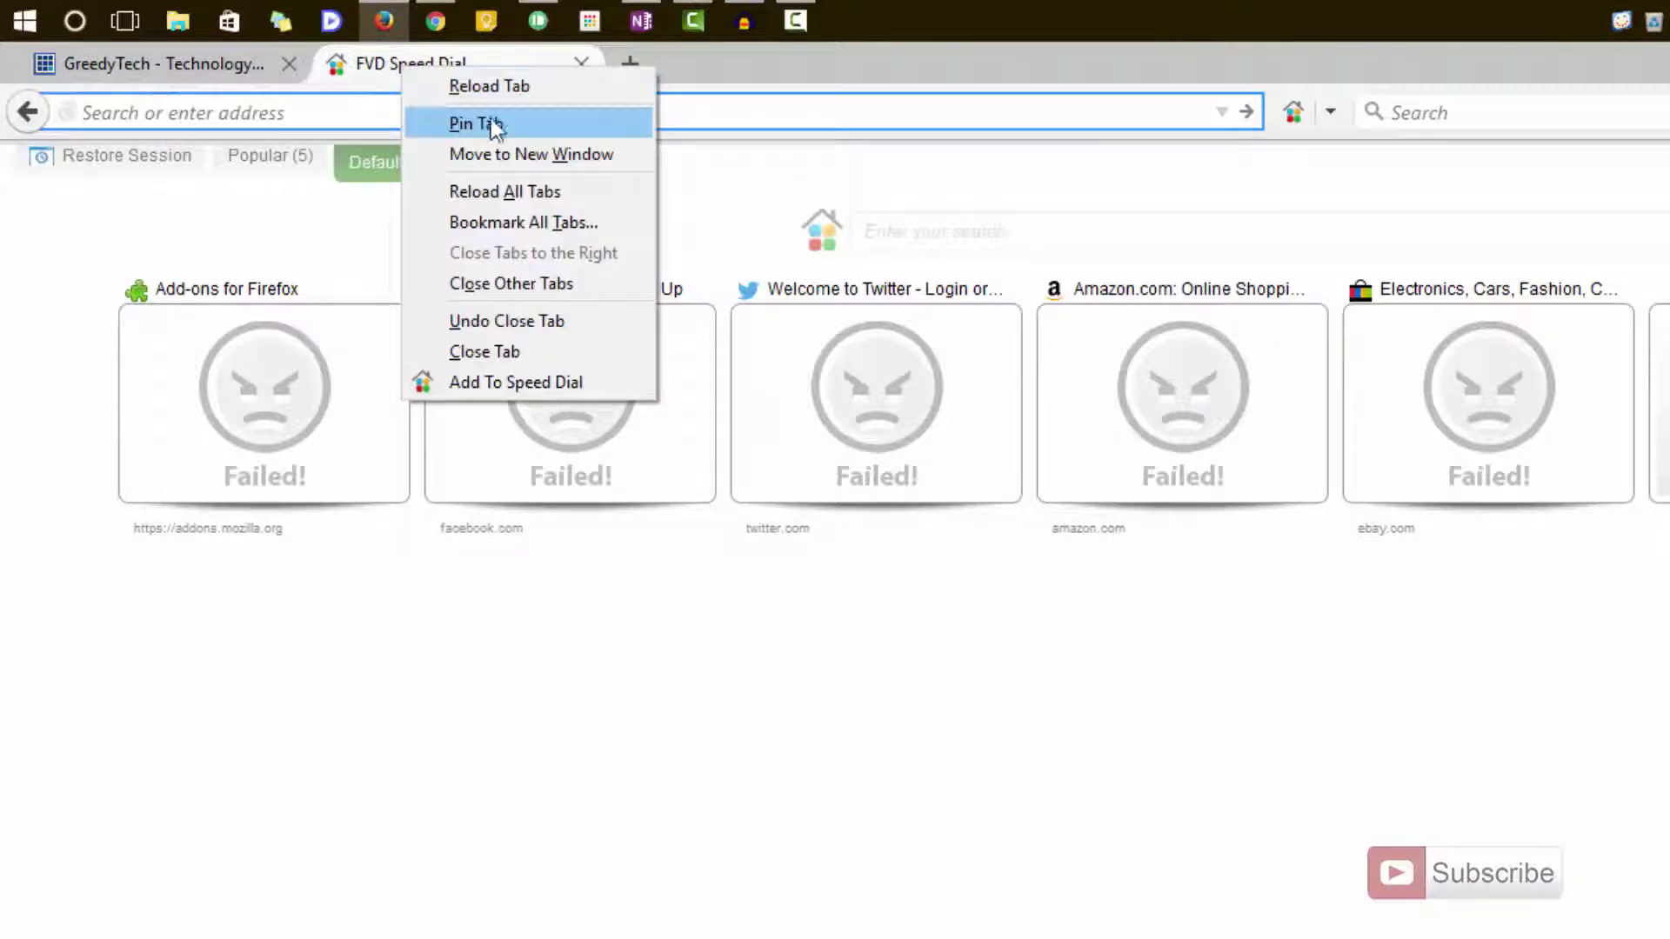
pyautogui.click(515, 123)
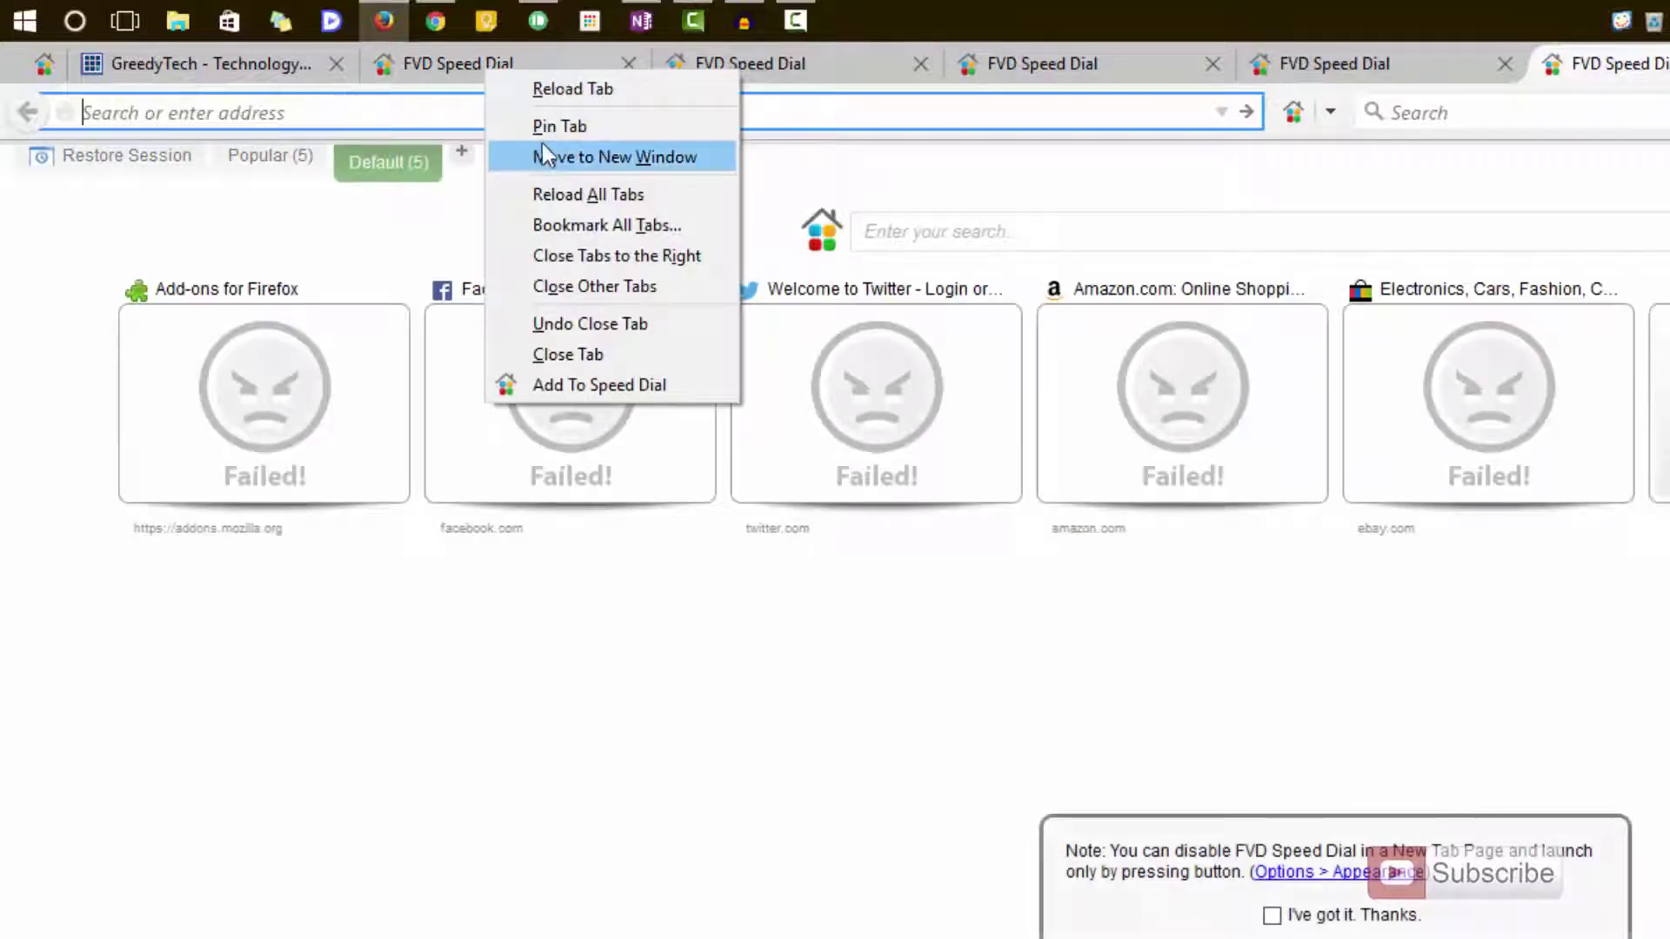
pyautogui.click(557, 124)
pyautogui.rightClick(574, 61)
pyautogui.click(613, 117)
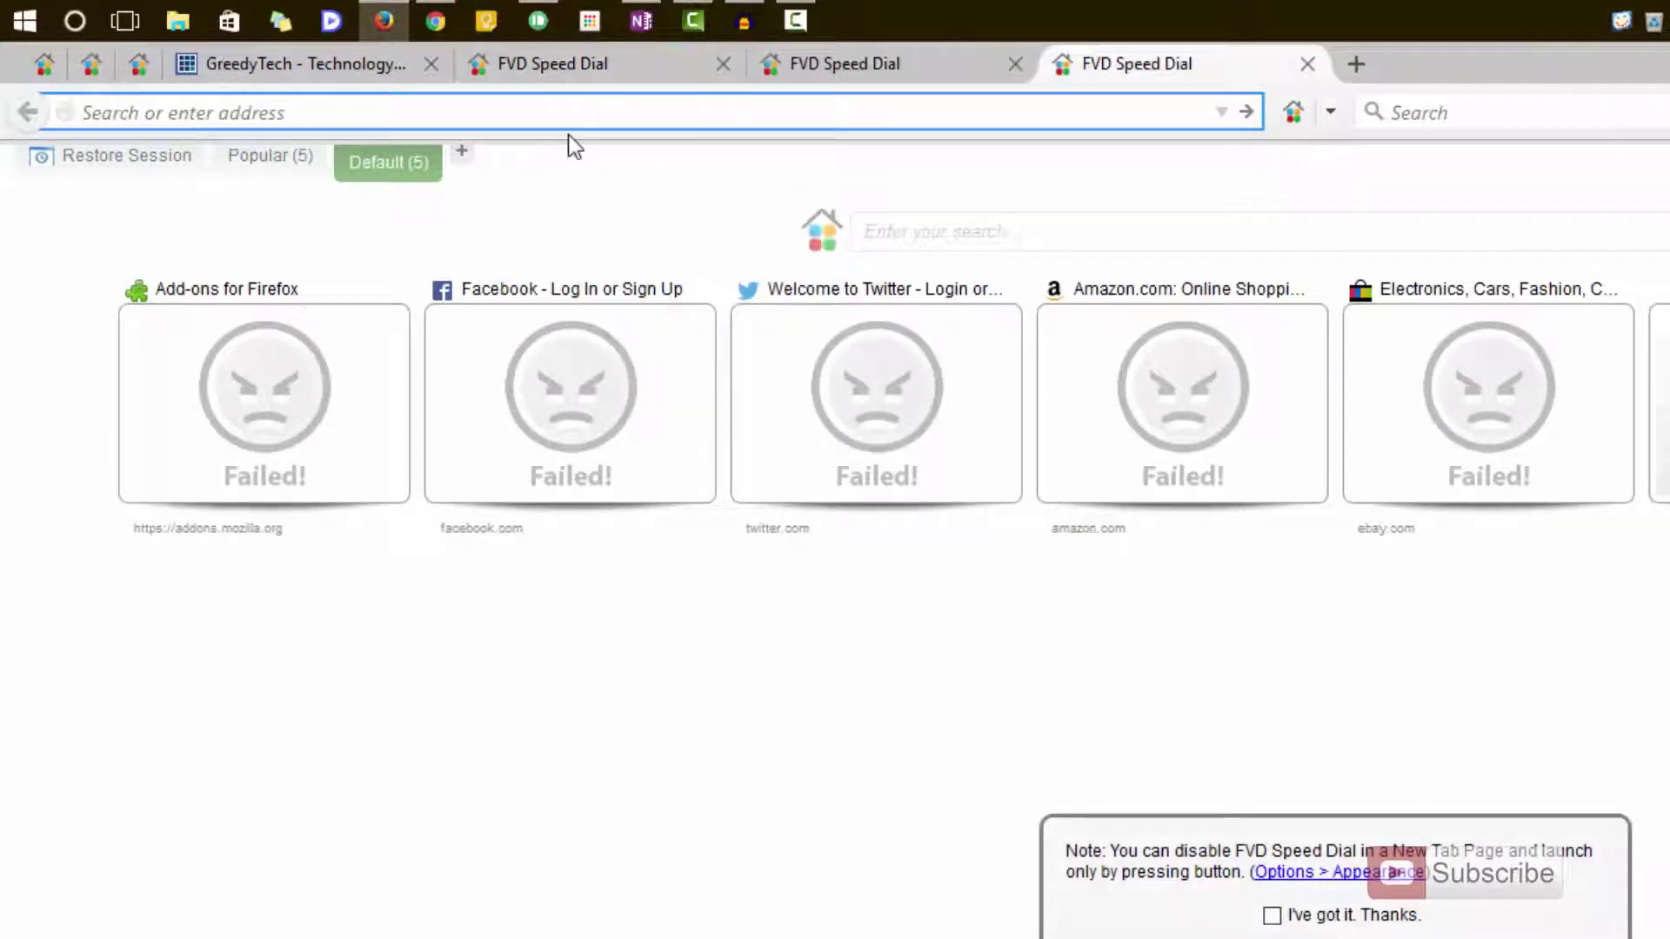
# Step: Unpin the third pinned speed dial tab and move it after the GreedyTech tab
pyautogui.click(138, 66)
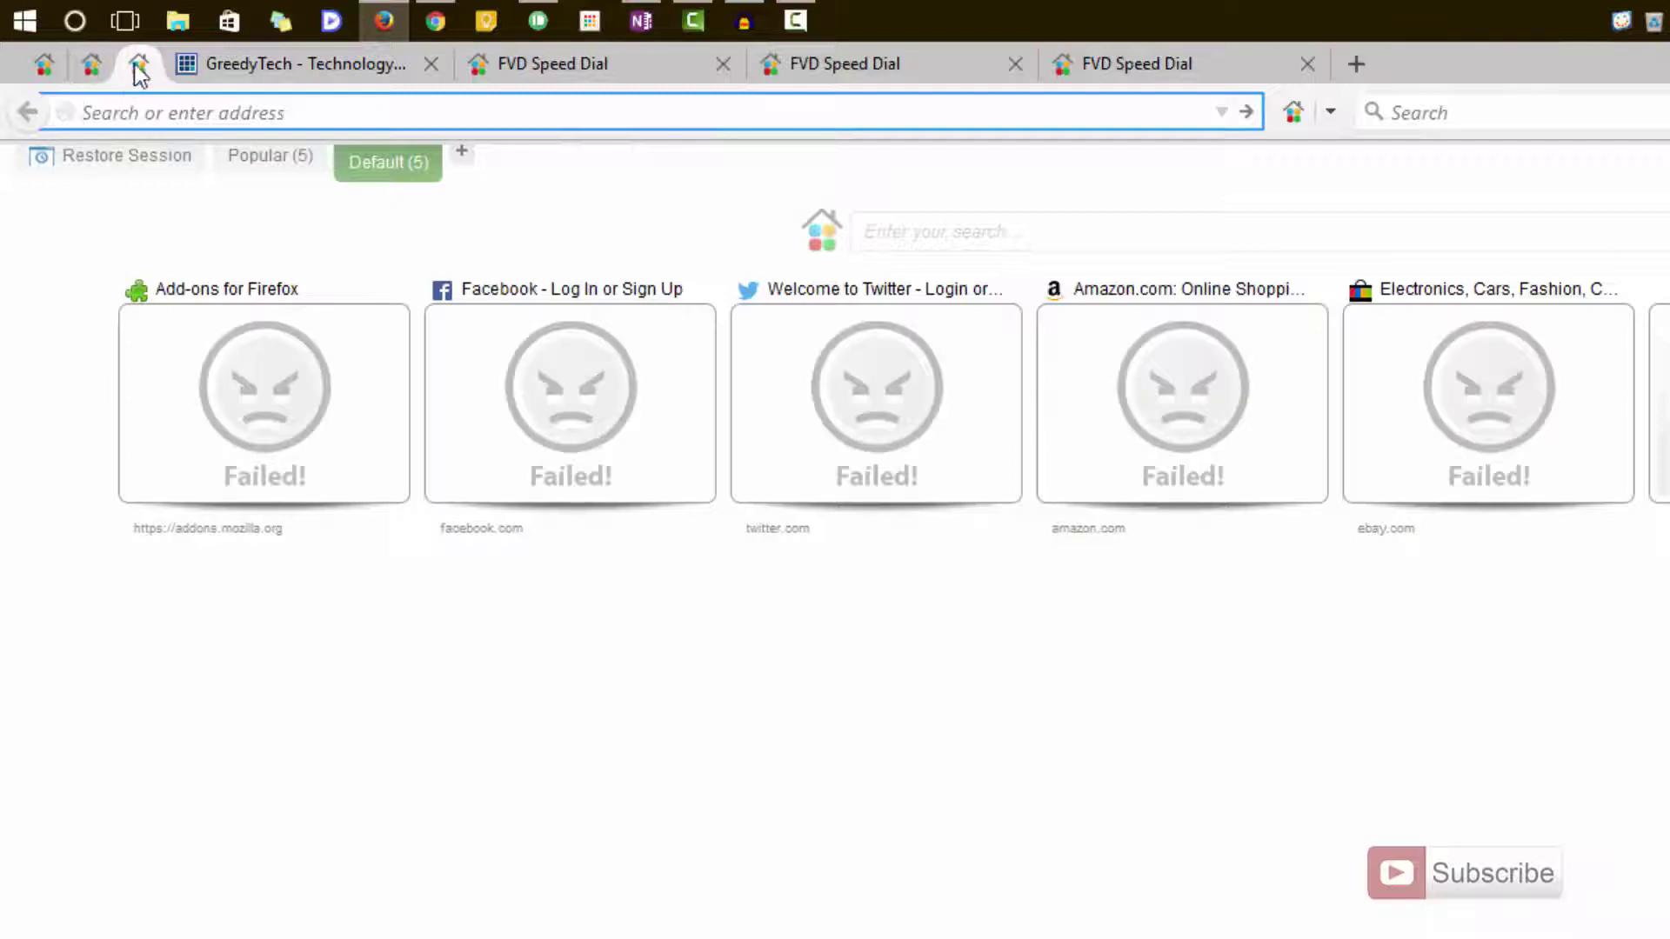
pyautogui.rightClick(139, 70)
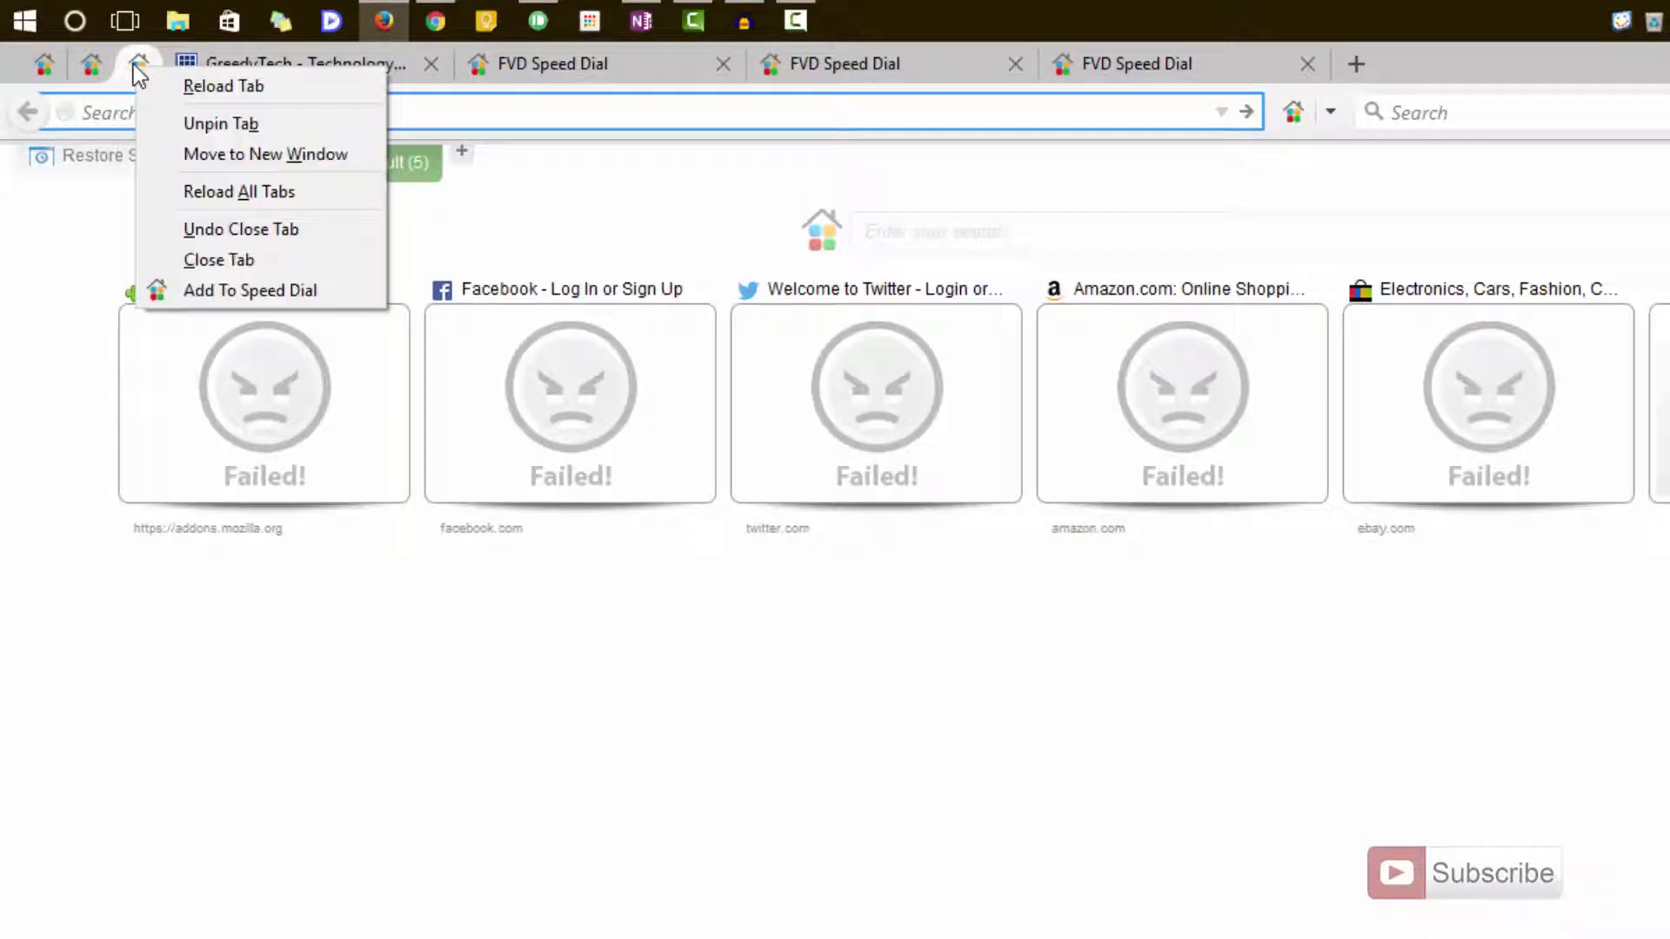
pyautogui.click(182, 124)
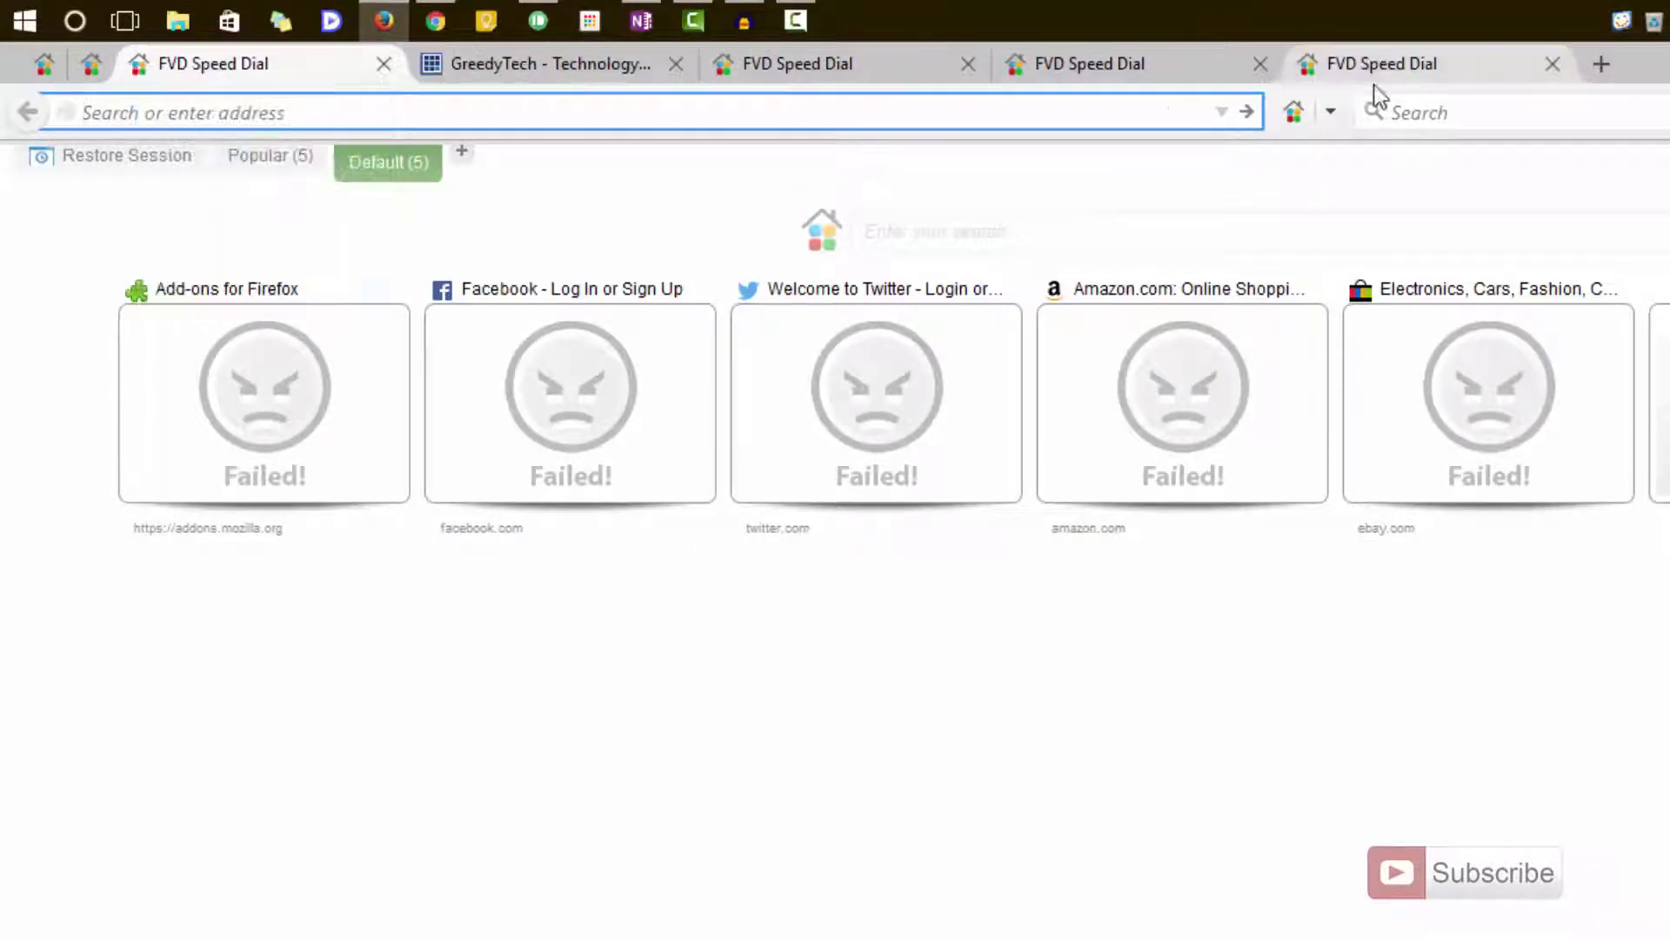
pyautogui.moveTo(322, 79); pyautogui.dragTo(511, 82)
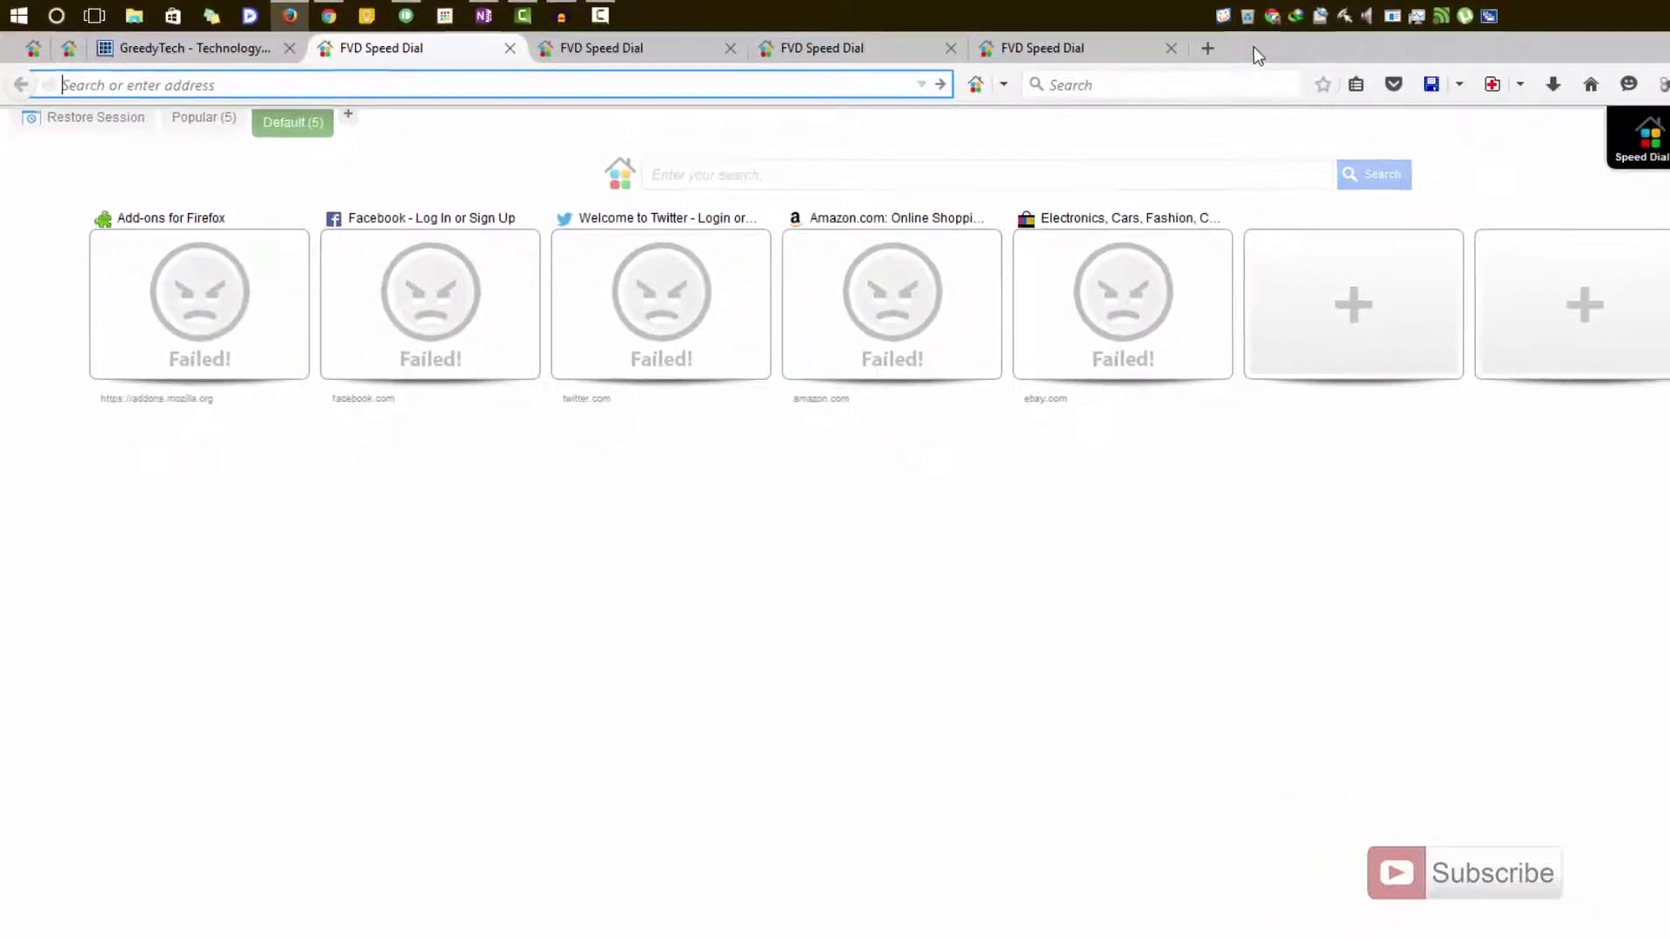
# Step: Turn on the Bookmarks Toolbar from the tab strip's toolbar list
pyautogui.rightClick(1251, 52)
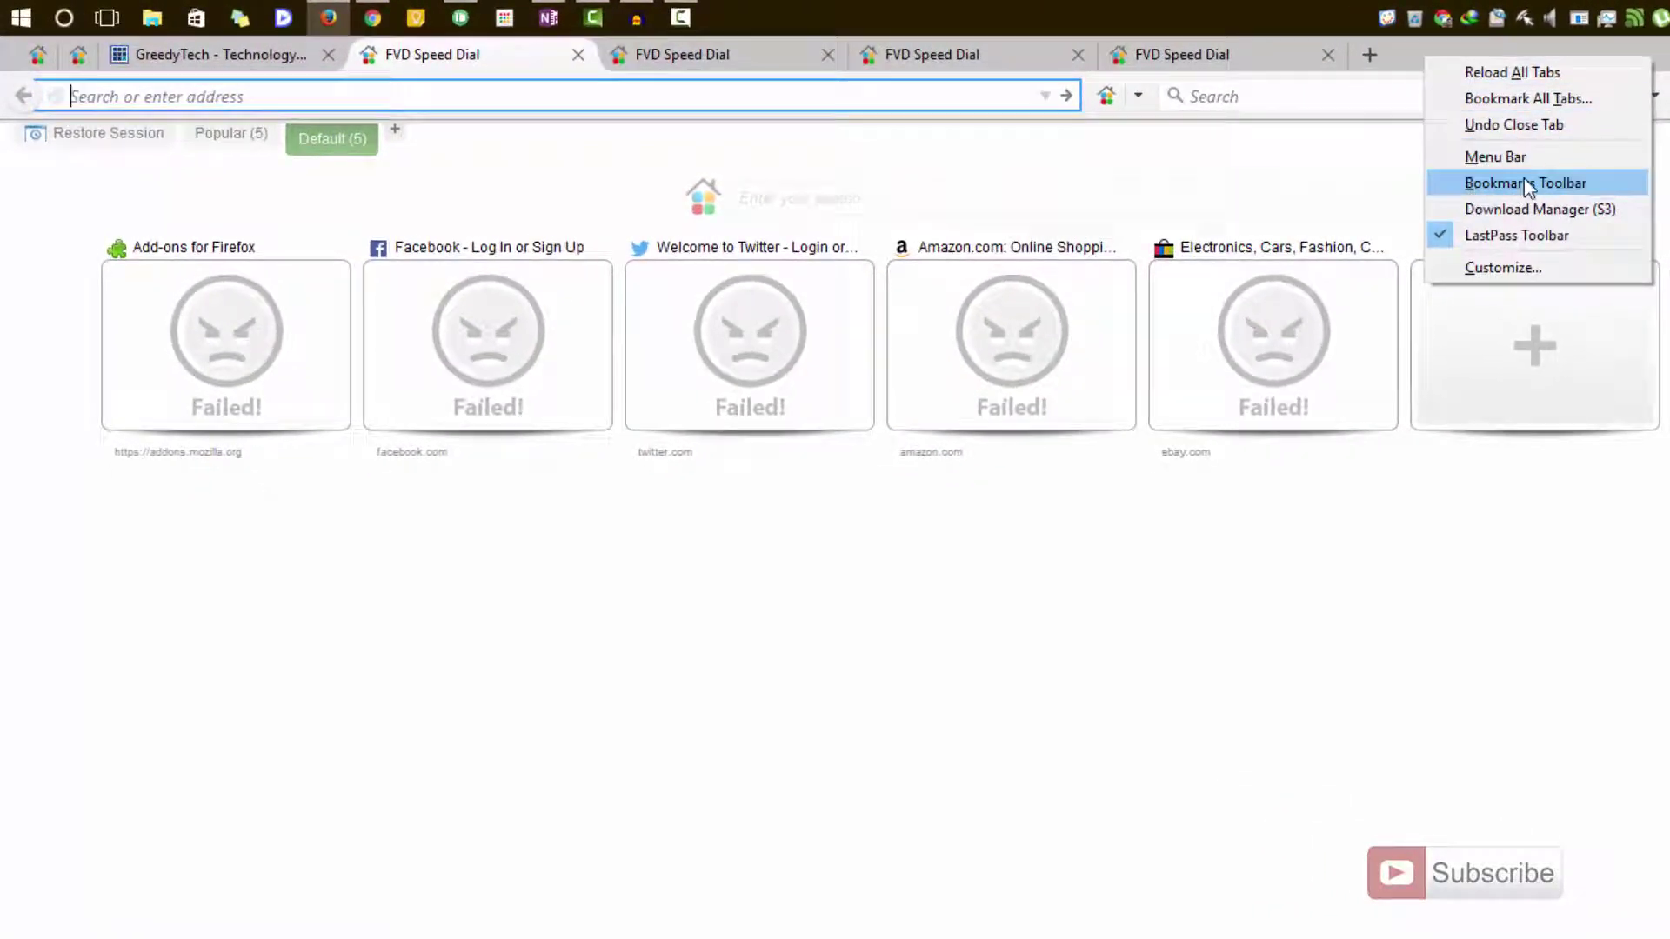
pyautogui.click(1512, 184)
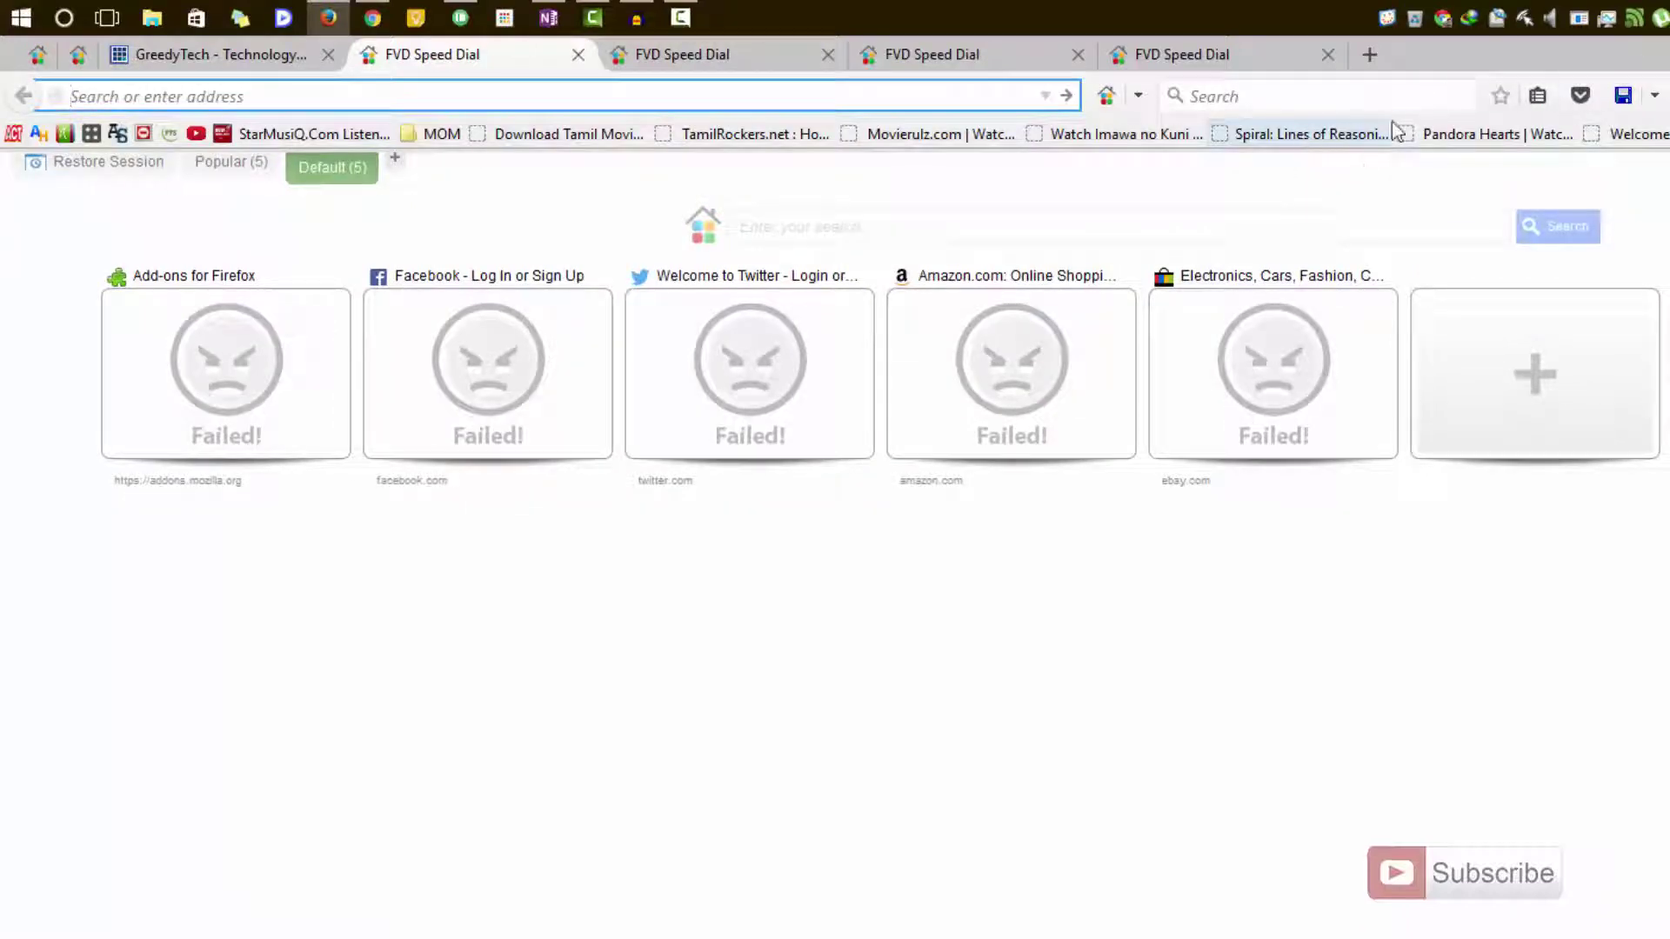
pyautogui.rightClick(1417, 62)
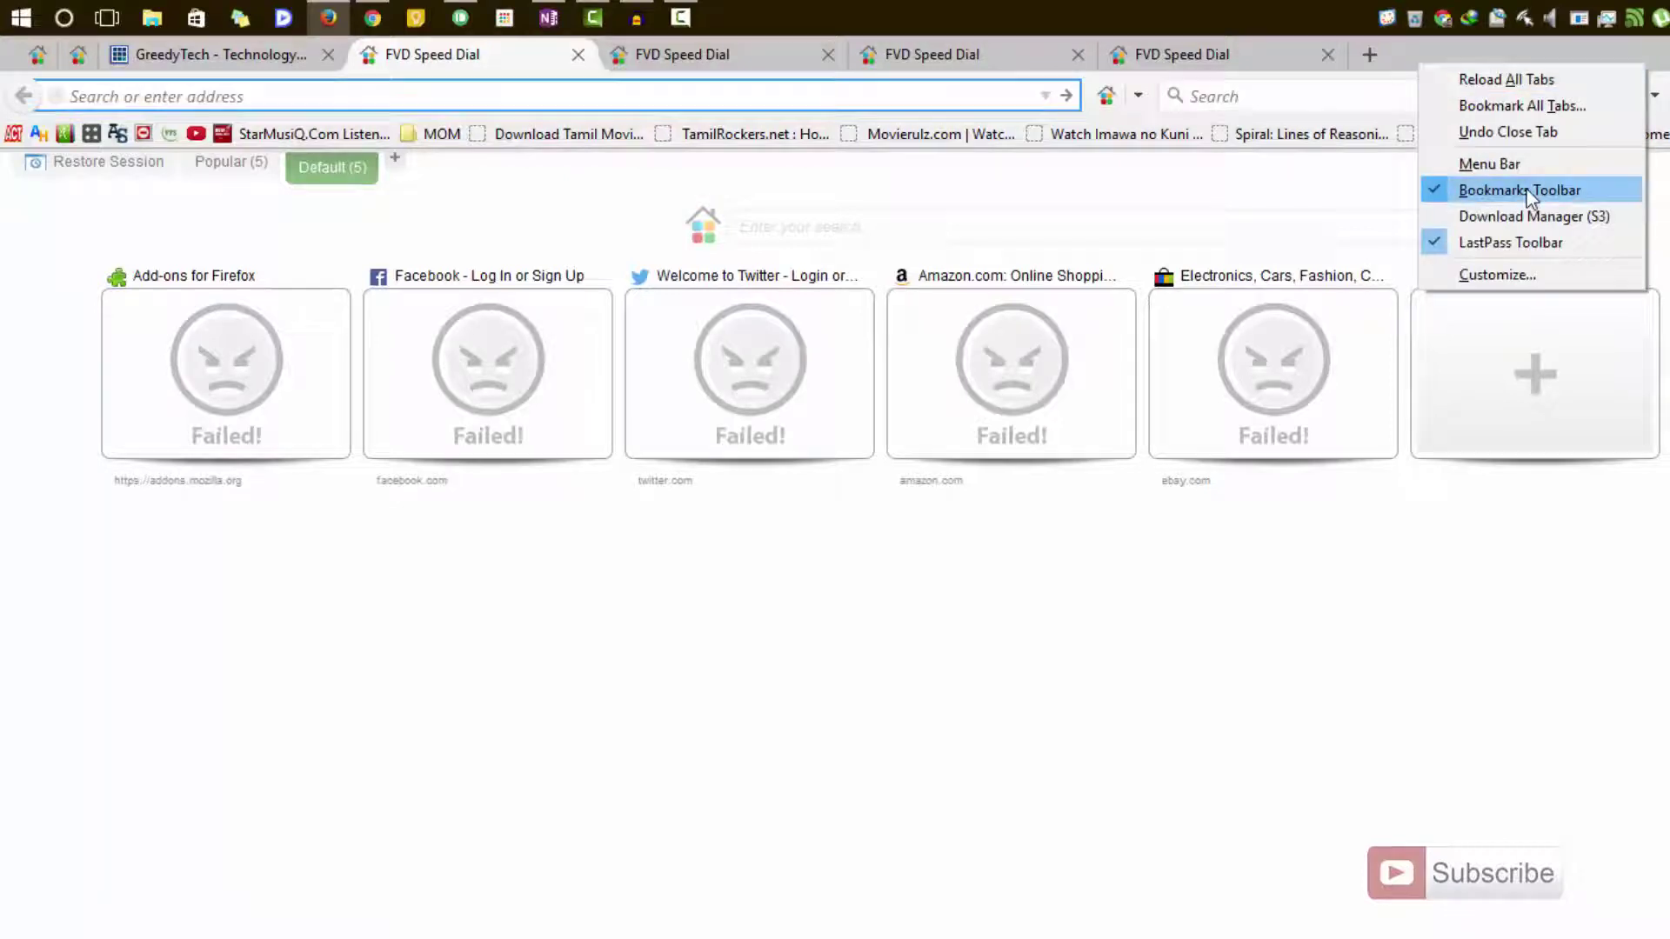
pyautogui.press('Escape')
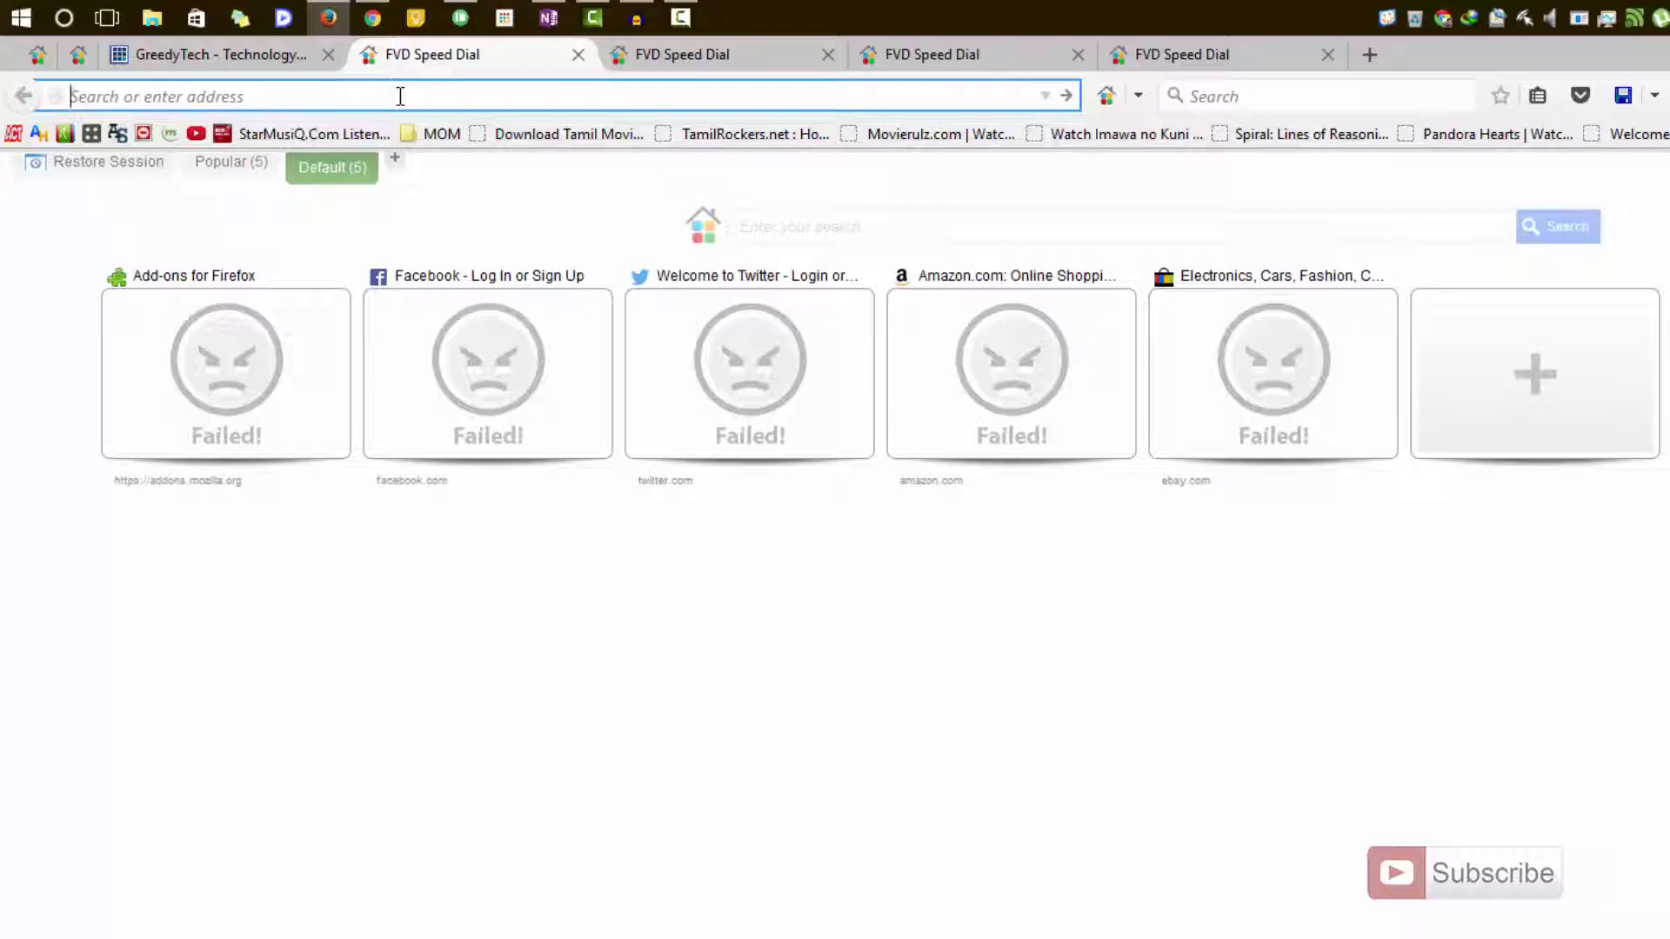
pyautogui.click(1234, 97)
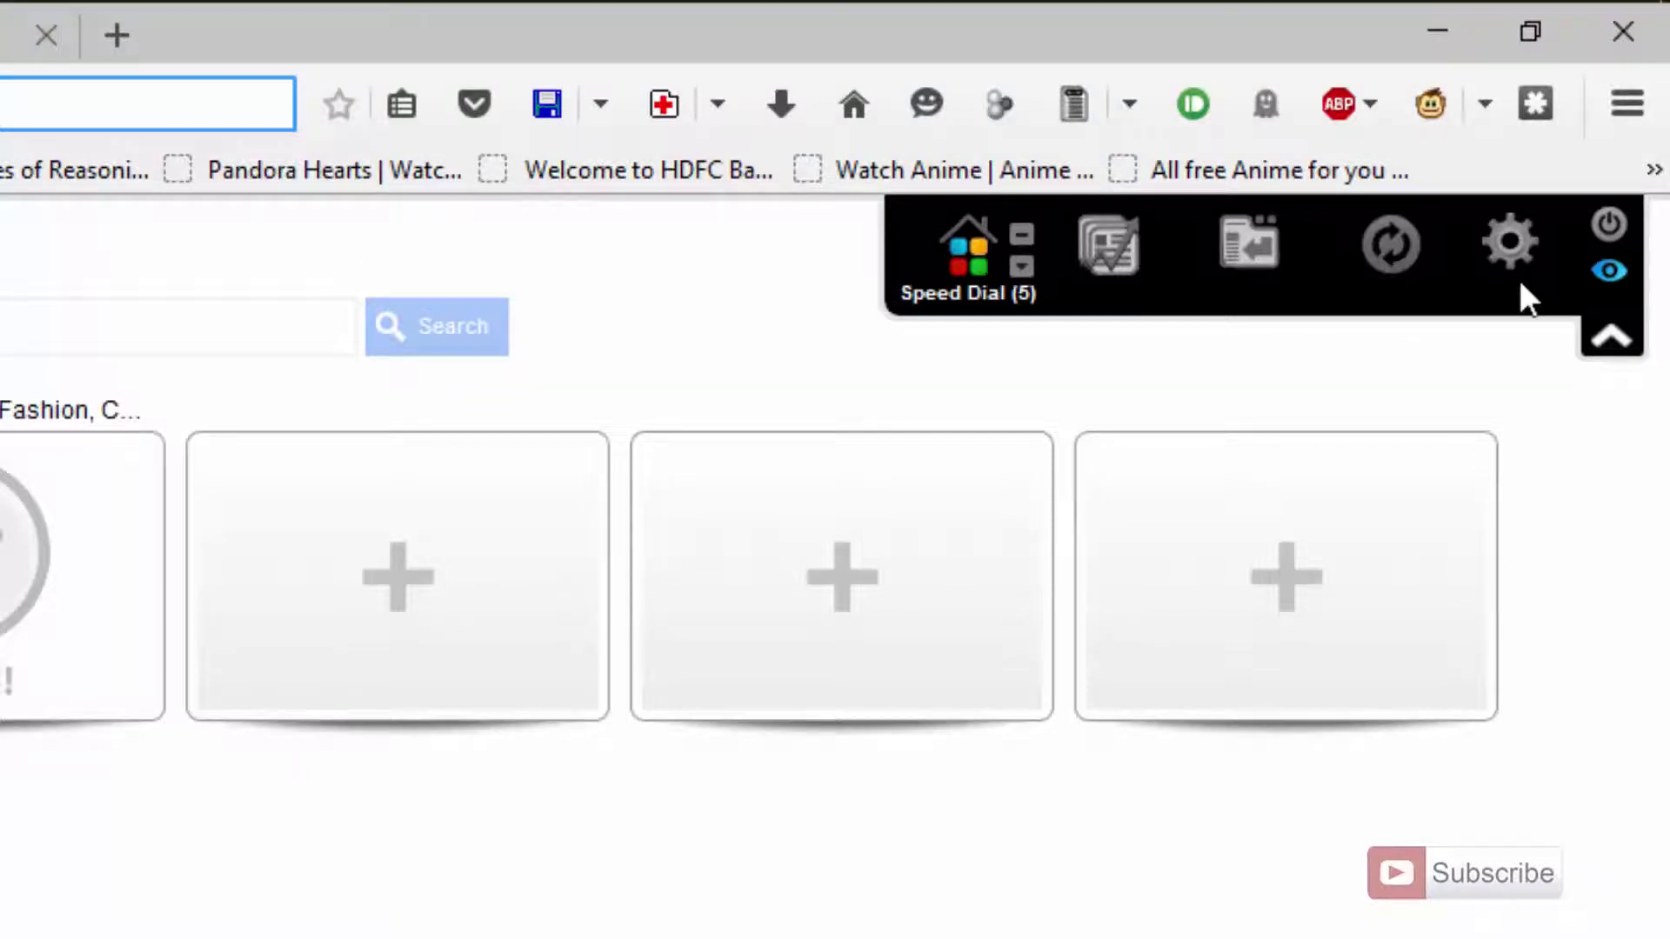
# Step: Open the Add-ons Manager from the main menu and go to Get Add-ons
pyautogui.click(1627, 109)
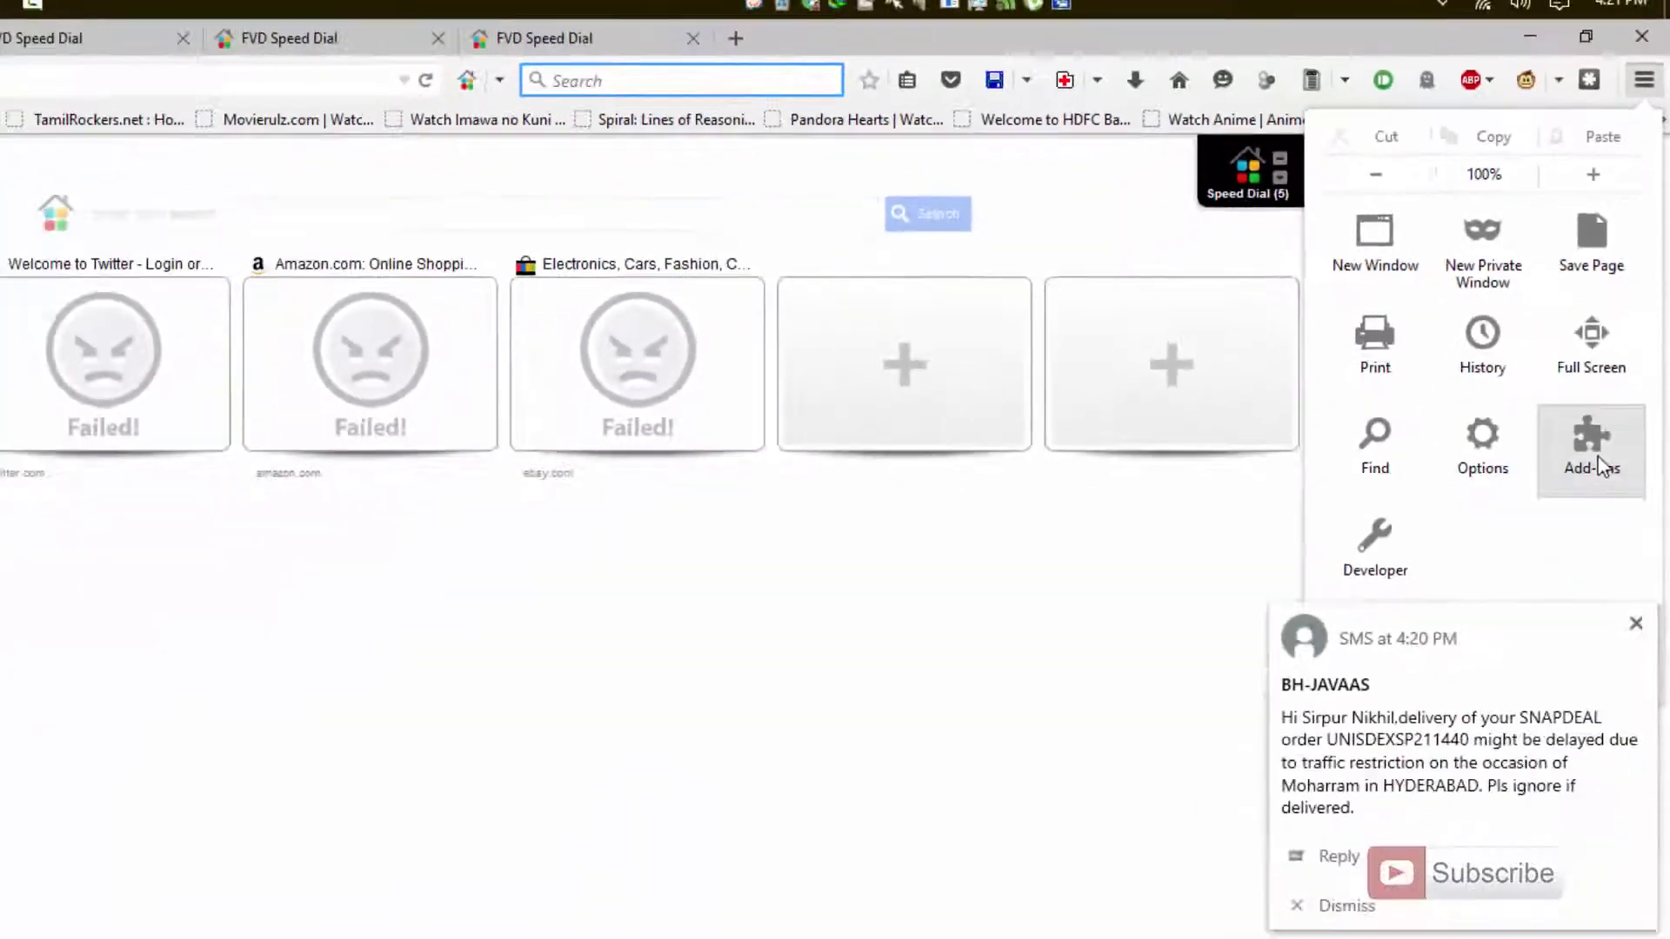
pyautogui.click(1598, 467)
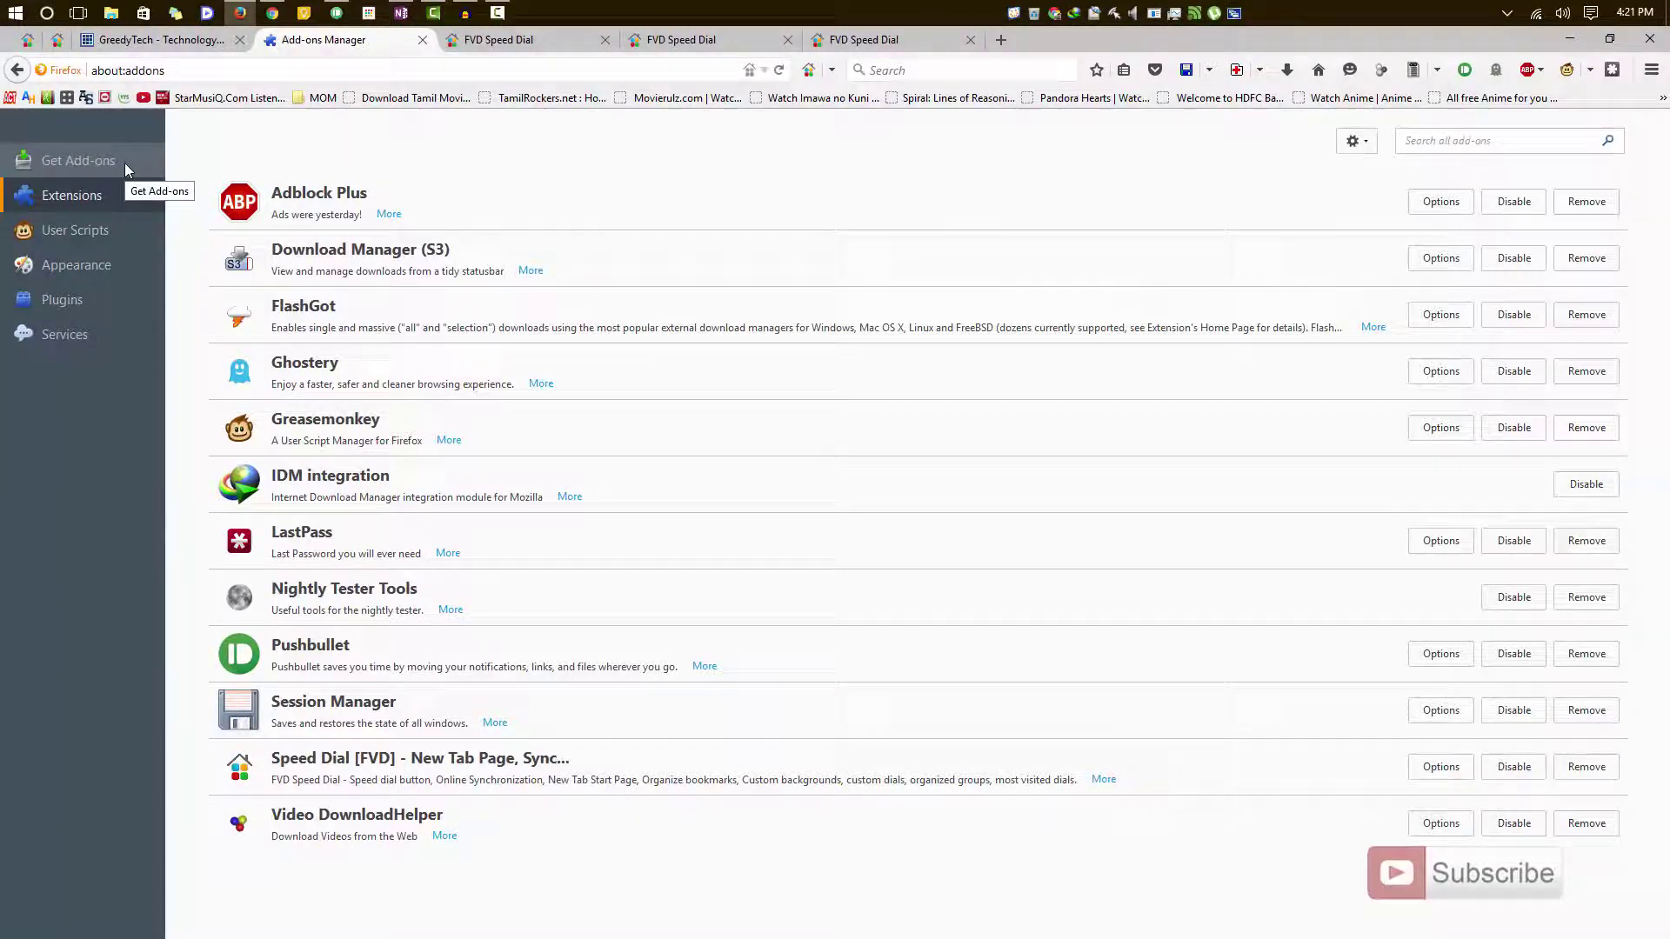
pyautogui.click(123, 163)
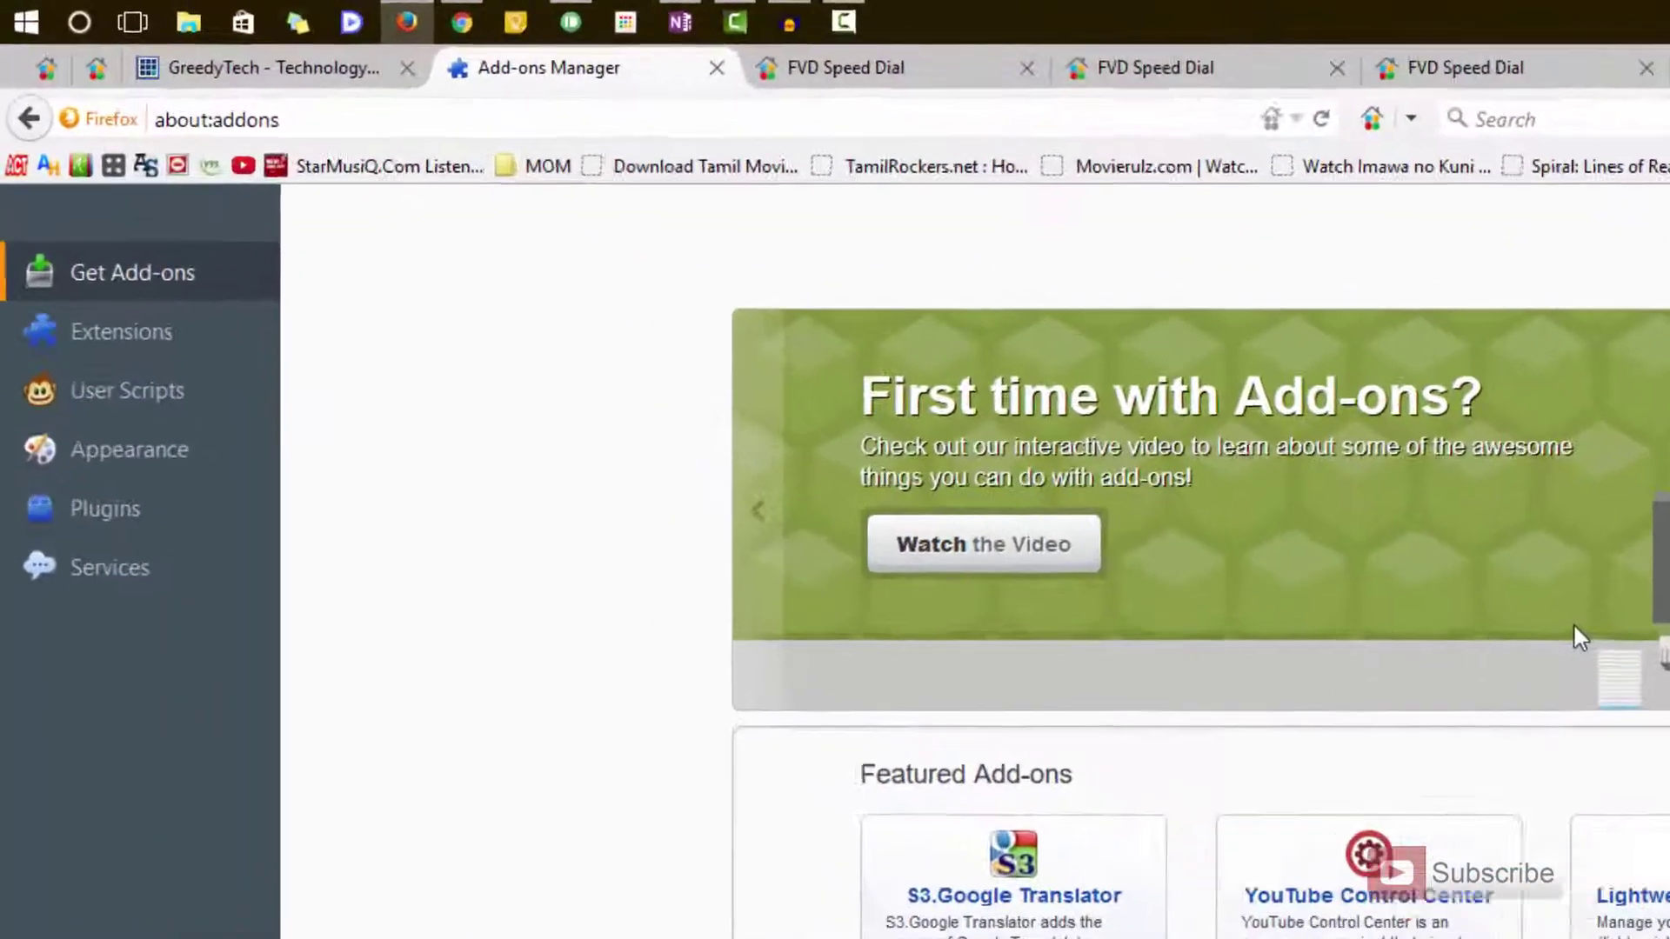
# Step: In a new tab, go to addons.mozilla.org via the autocompleted 'add'
pyautogui.hotkey('ctrl', 't')
pyautogui.write('add')
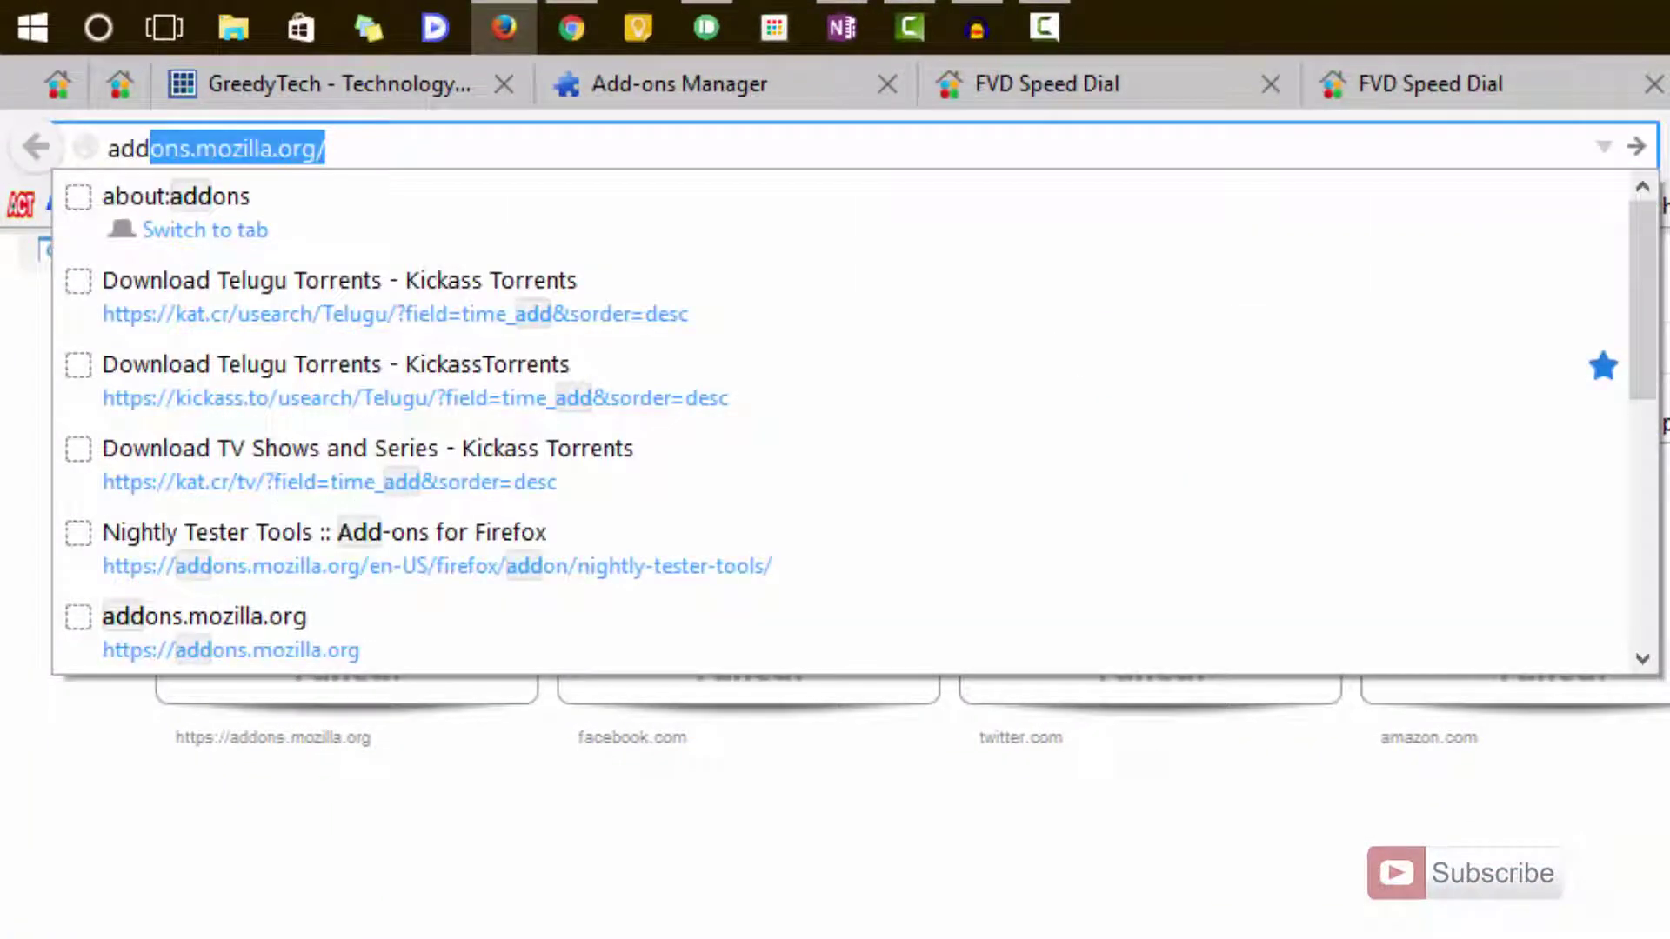
pyautogui.press('Return')
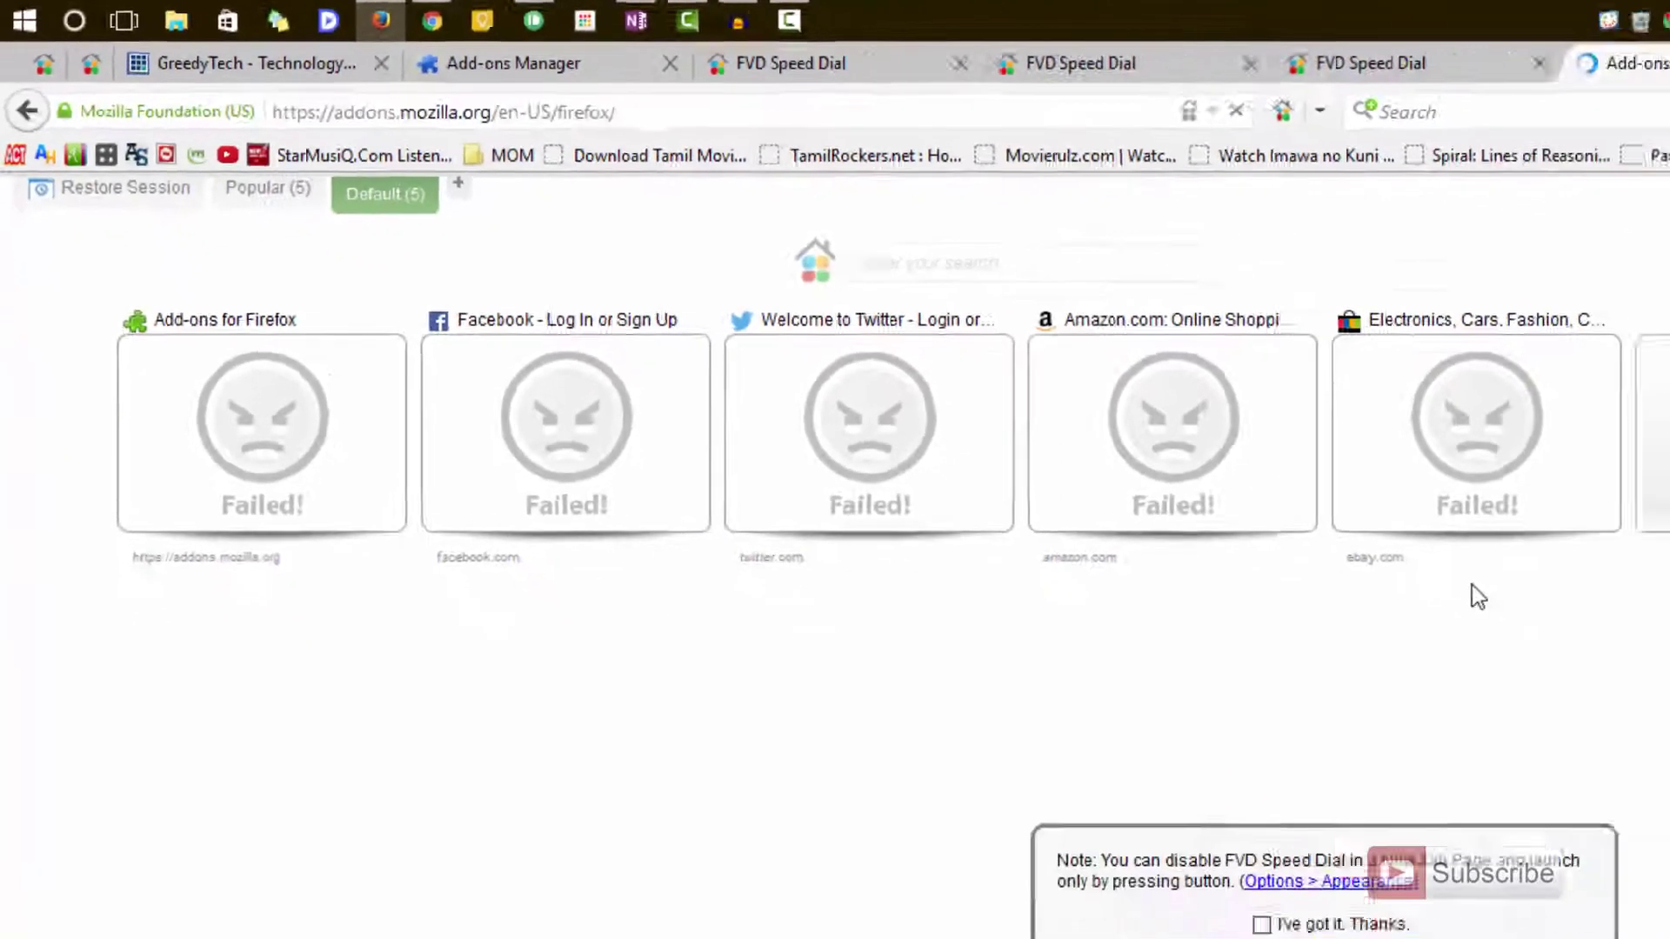
pyautogui.moveTo(927, 368)
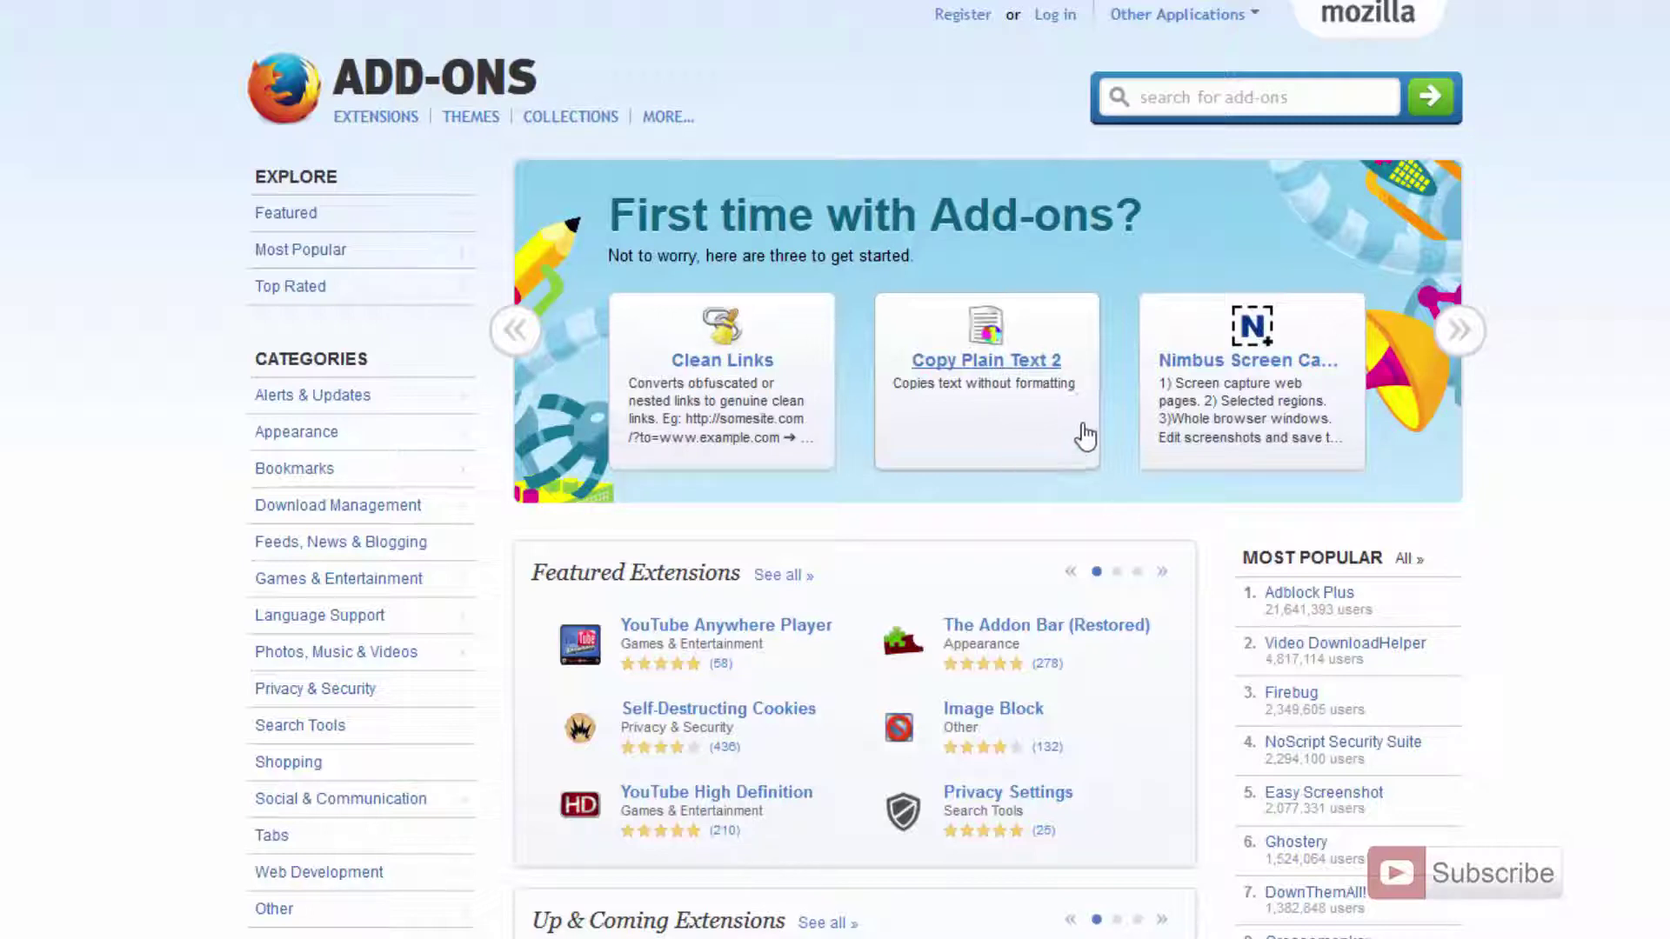
pyautogui.moveTo(744, 633)
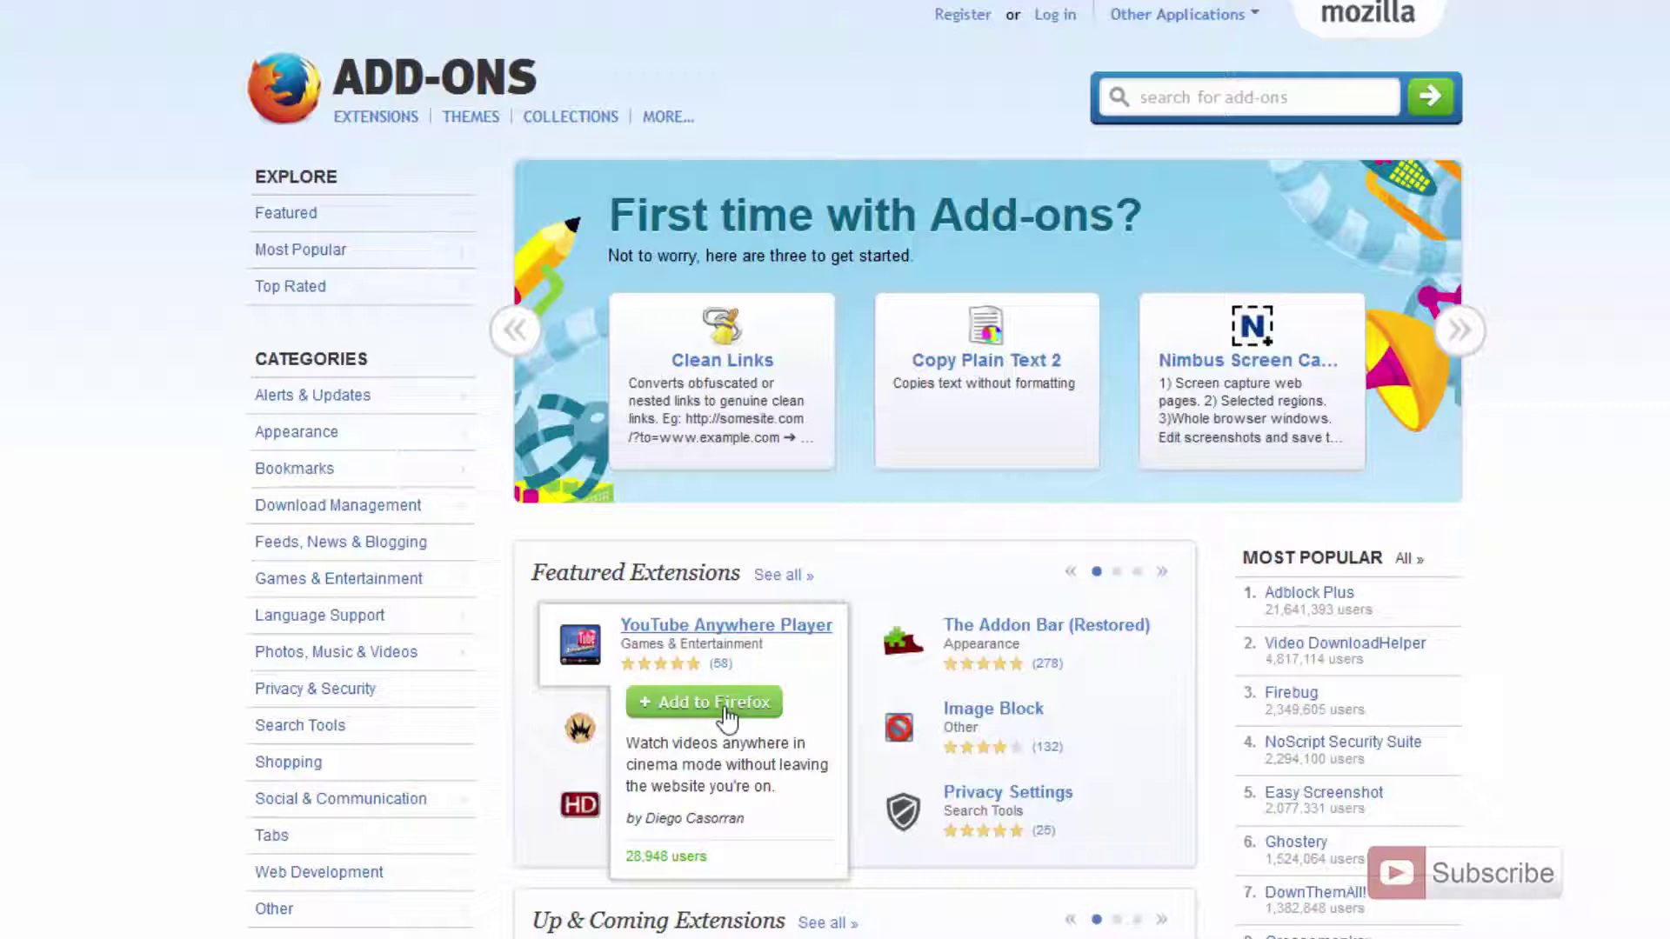
# Step: Install the YouTube Anywhere Player add-on and return to the Add-ons Manager
pyautogui.click(810, 643)
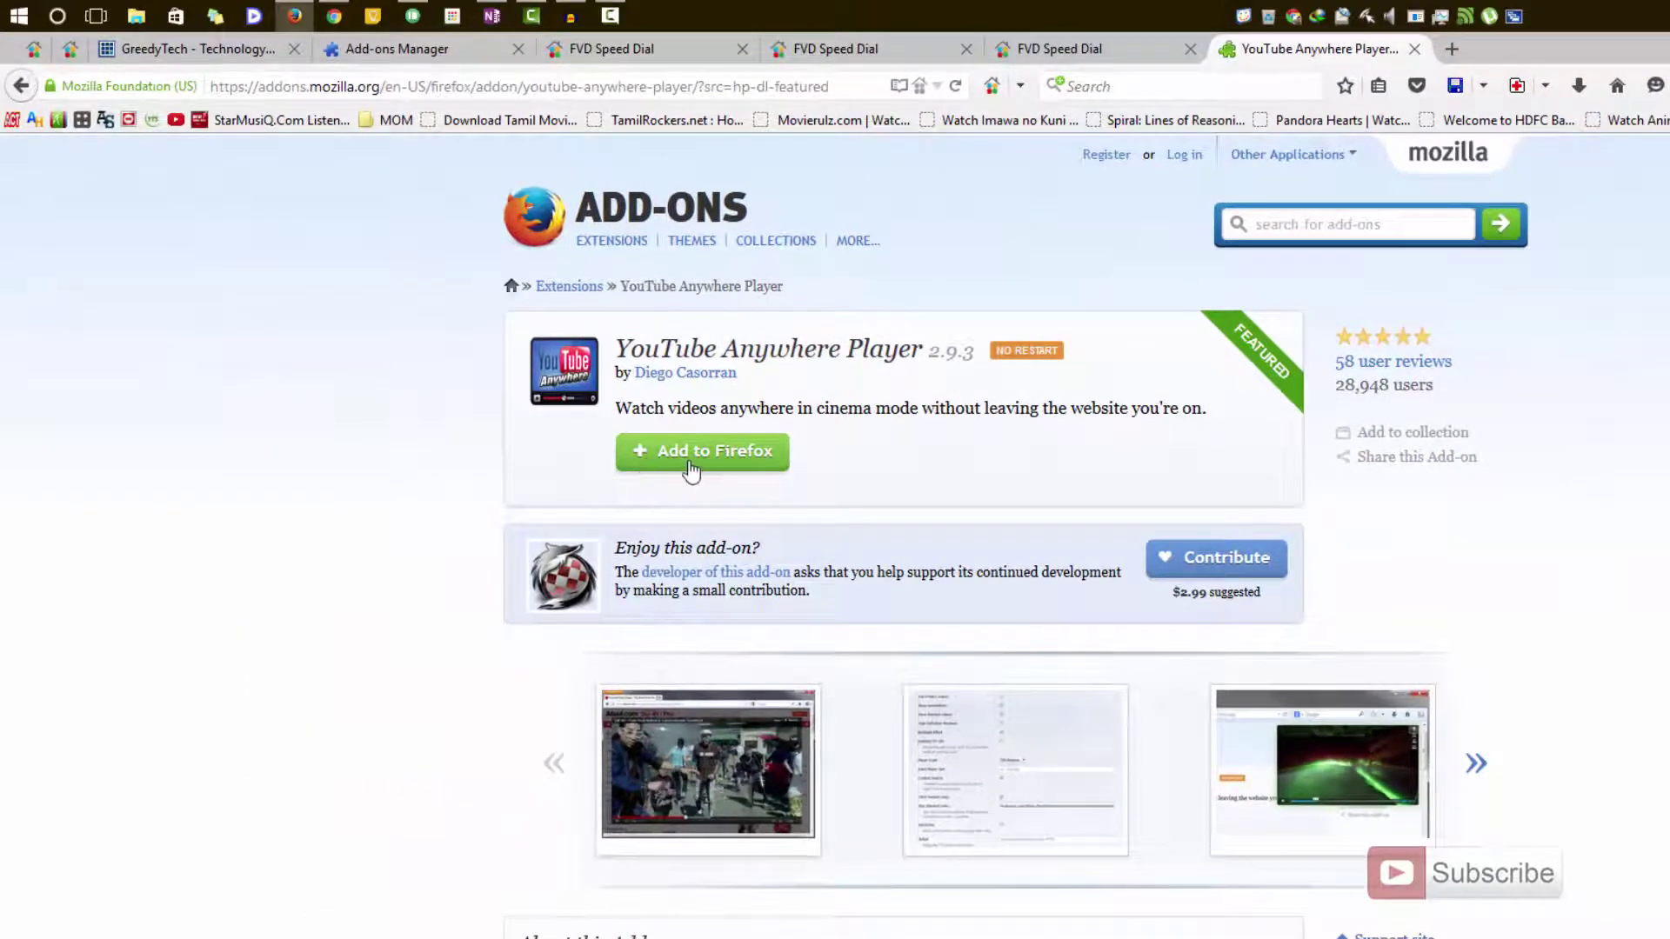
pyautogui.click(691, 470)
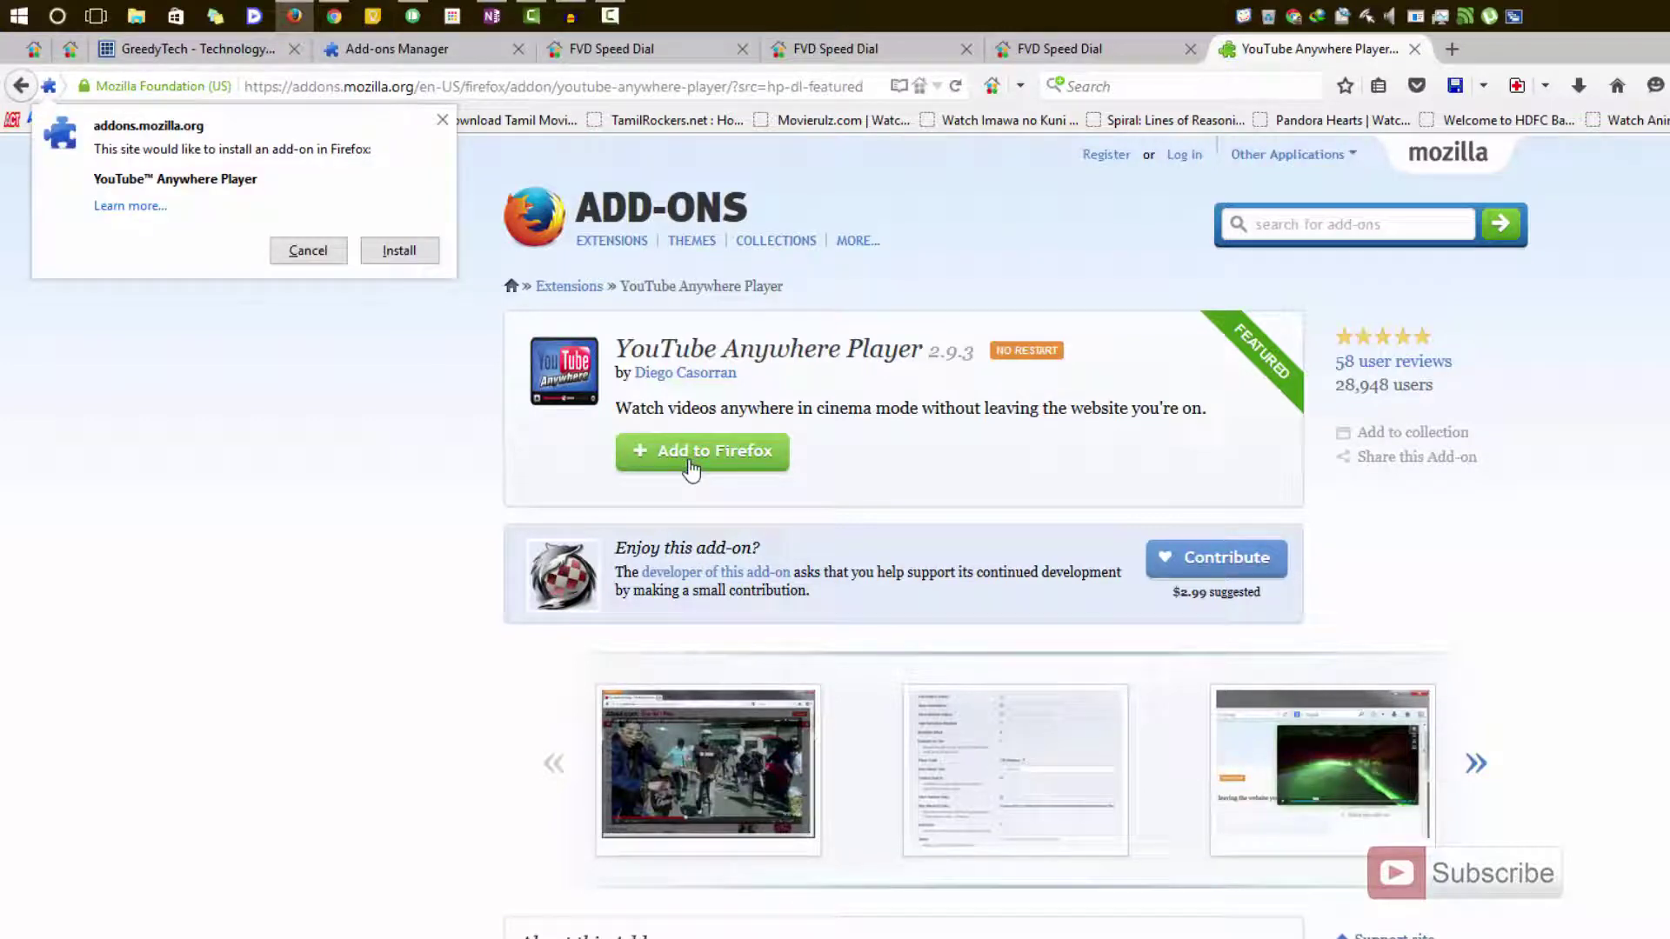
pyautogui.click(399, 251)
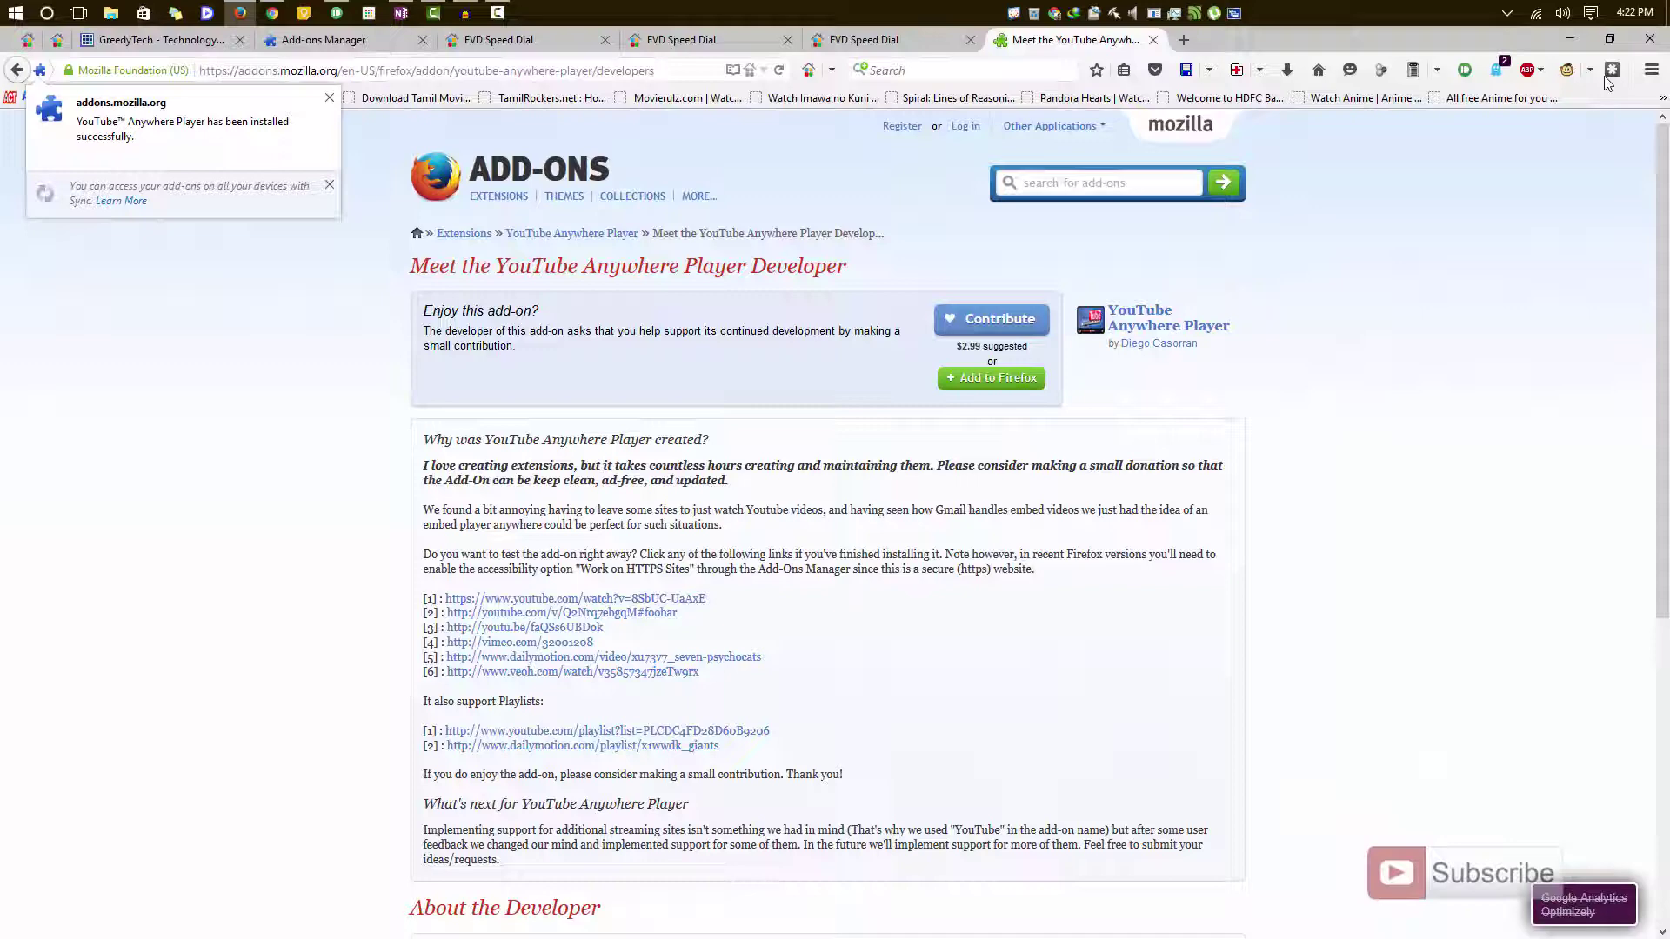
pyautogui.click(1650, 70)
pyautogui.click(1614, 330)
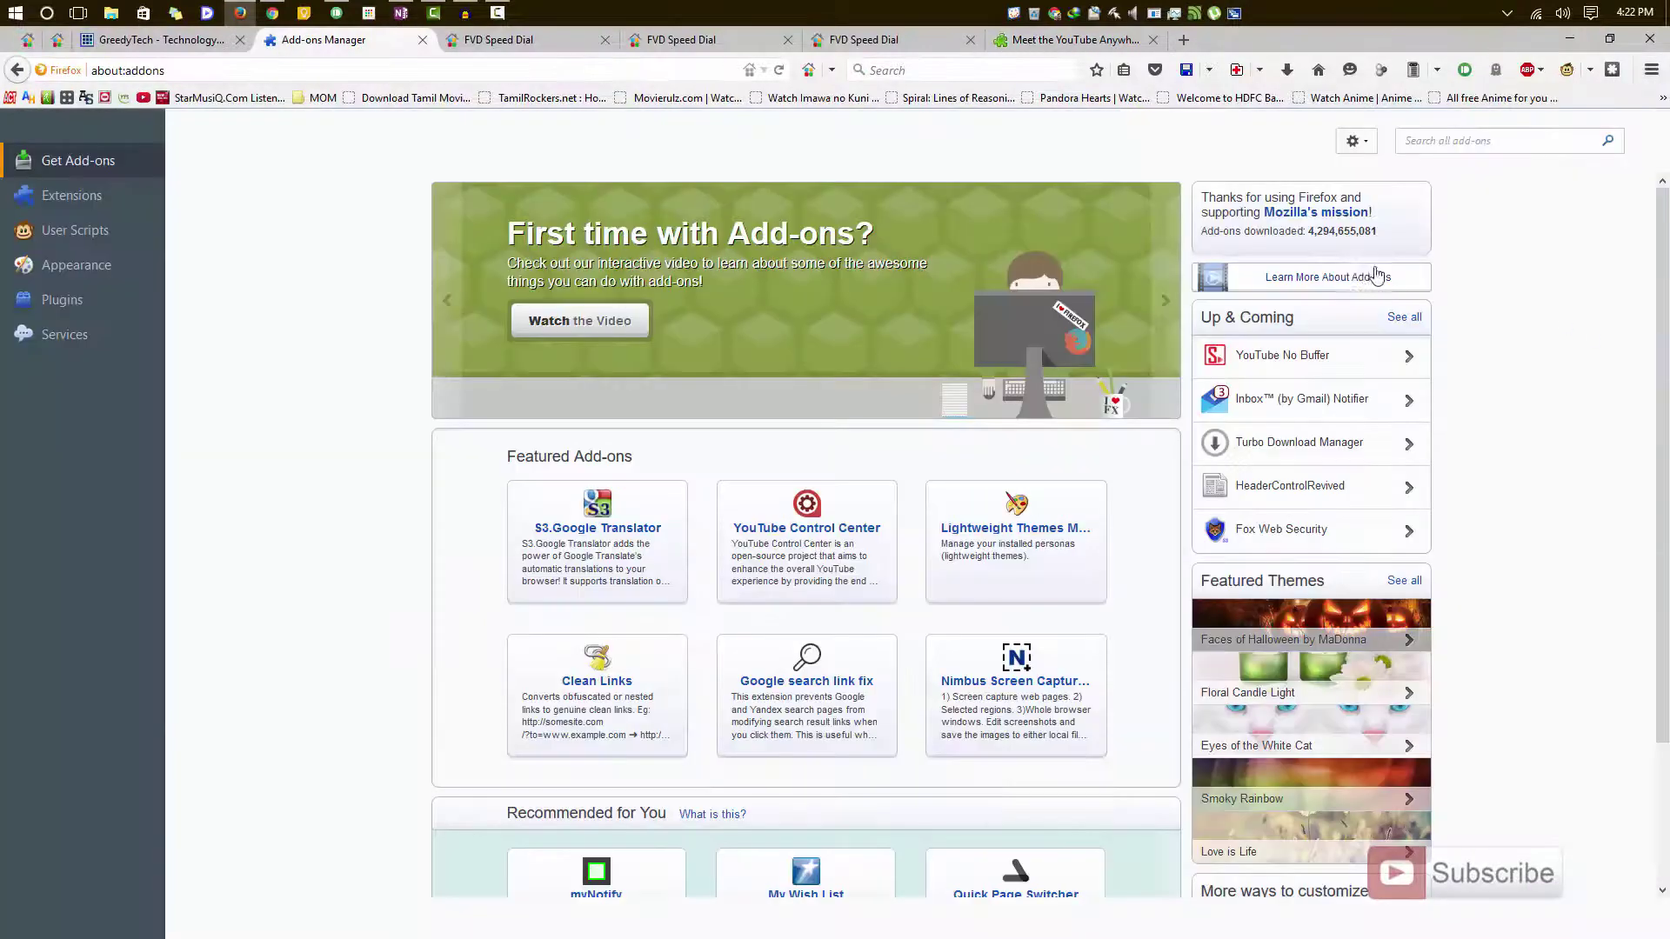
# Step: Scroll through the installed Extensions list, then switch back to the GreedyTech tab
pyautogui.click(55, 199)
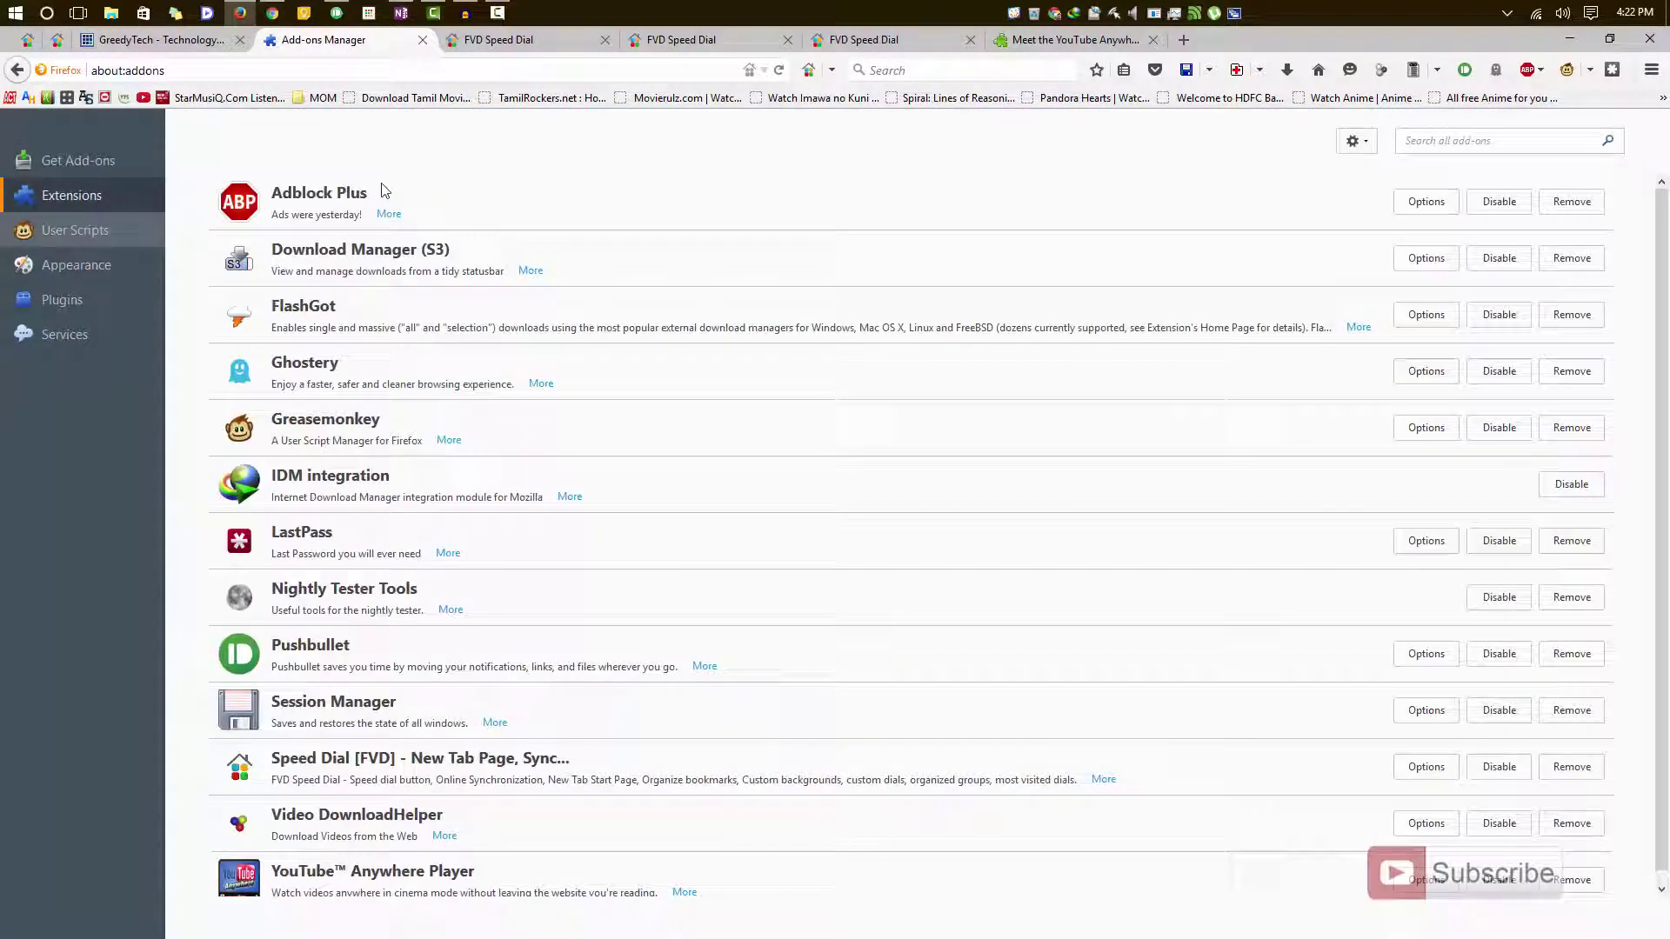
pyautogui.scroll(-1, 317, 883)
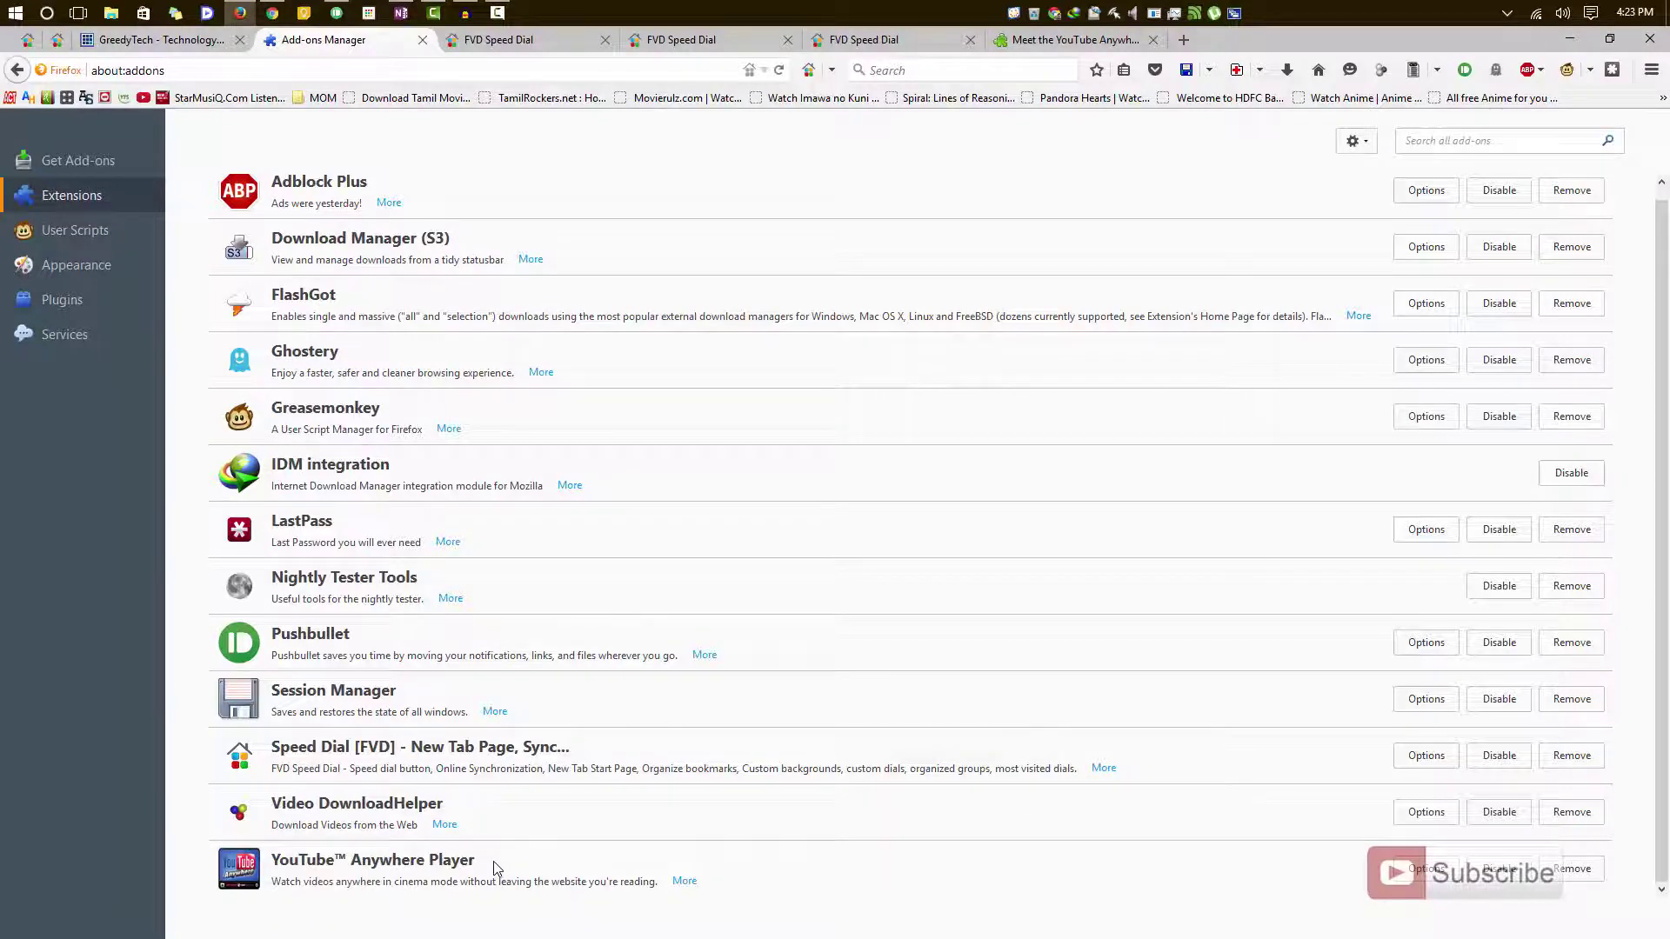
pyautogui.hotkey('ctrl', 'shift', 'Tab')
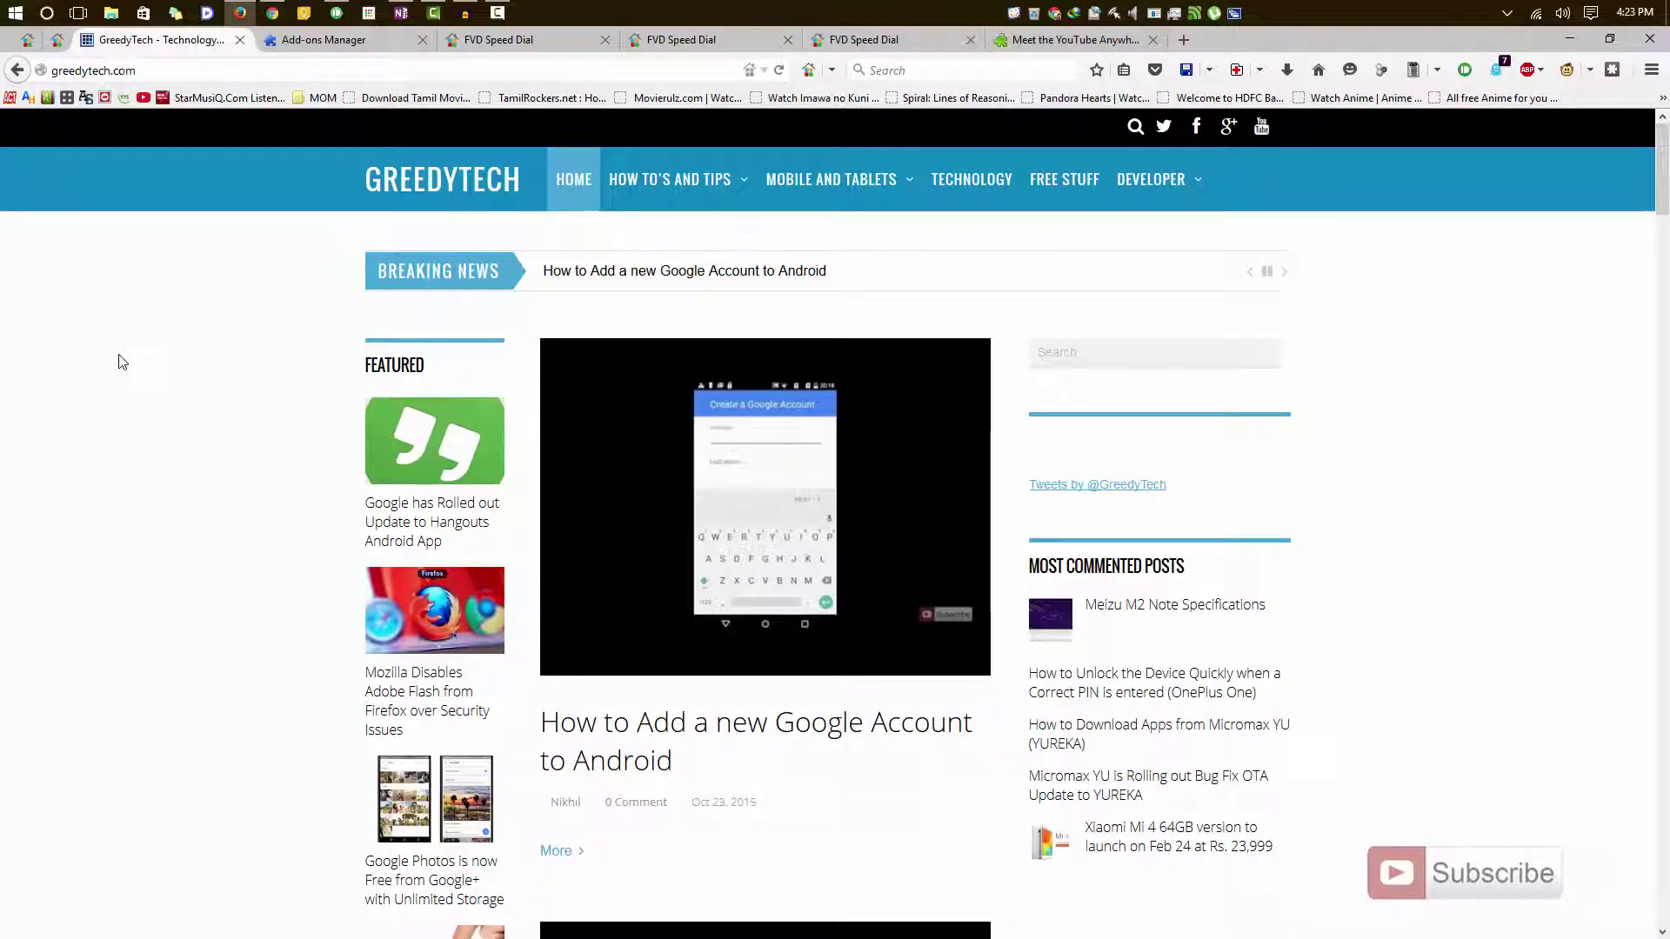
# Step: Inspect the GreedyTech logo link's HTML and CSS in the developer tools Inspector
pyautogui.hotkey('ctrl', 'shift', 'k')
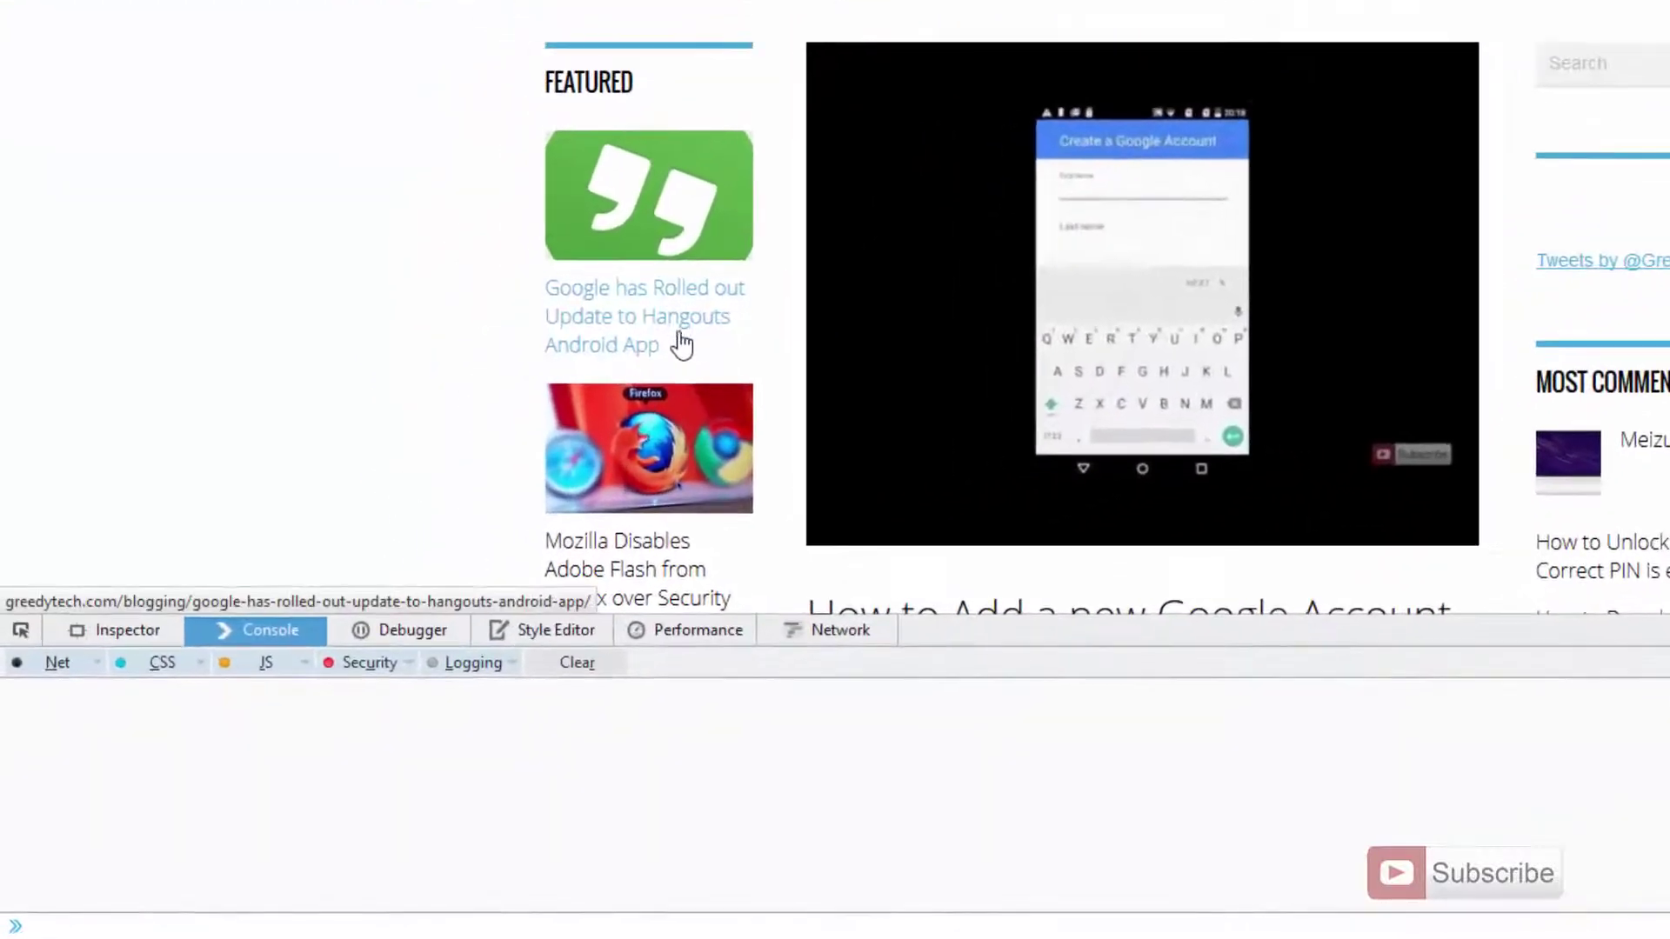
pyautogui.click(21, 632)
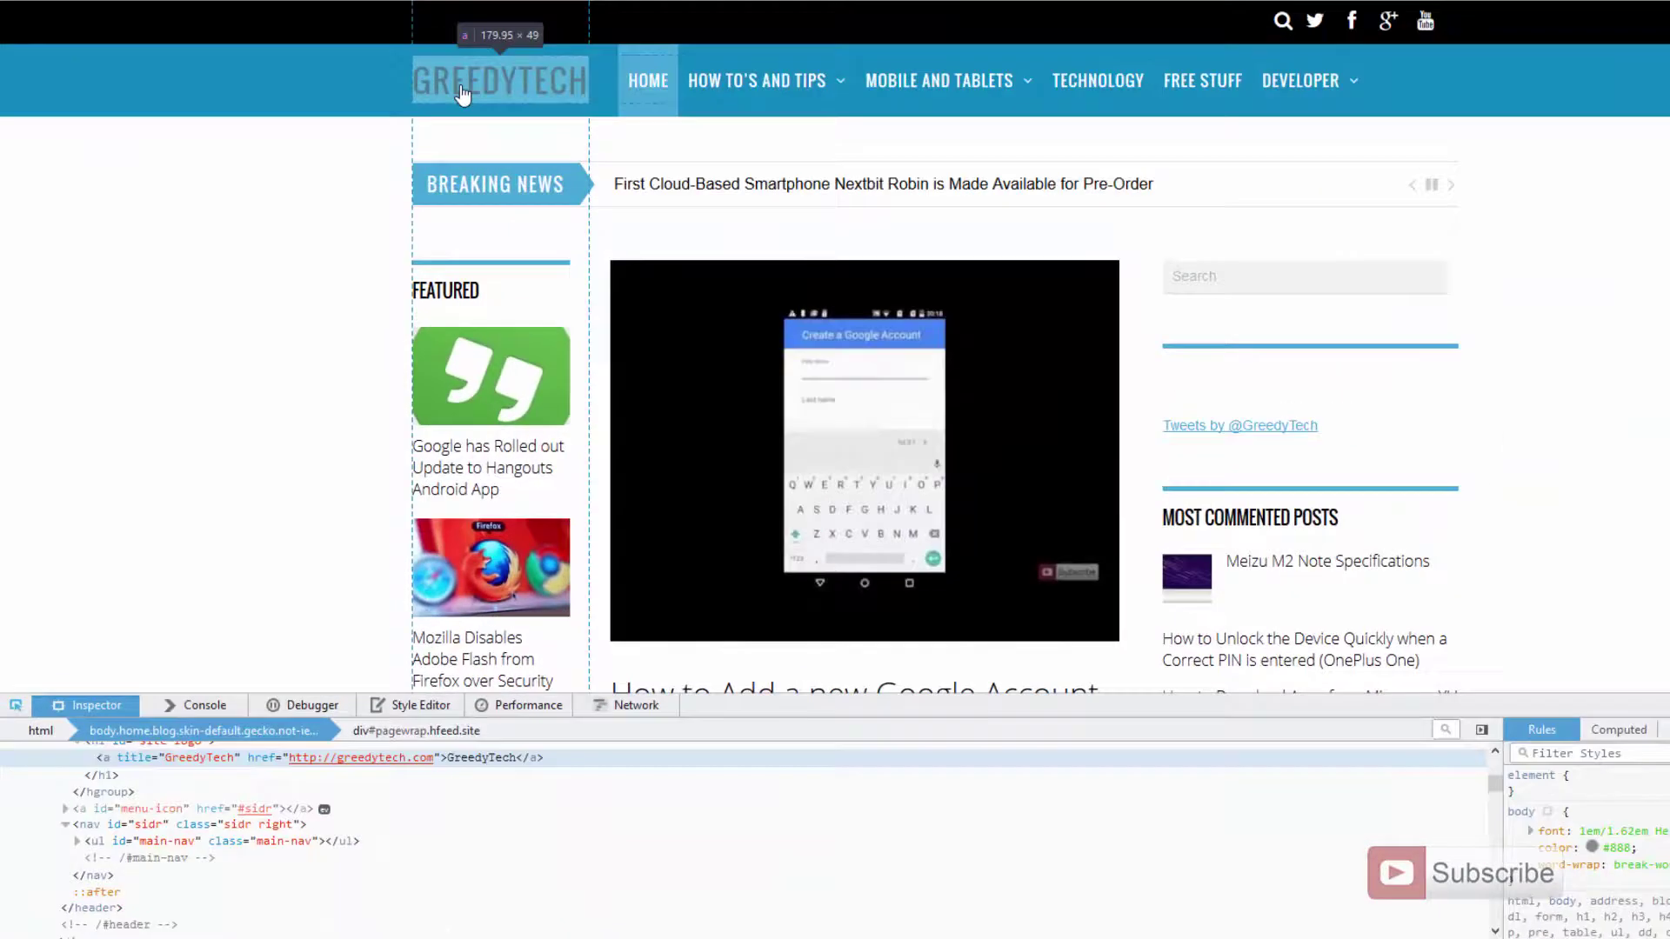
pyautogui.click(461, 100)
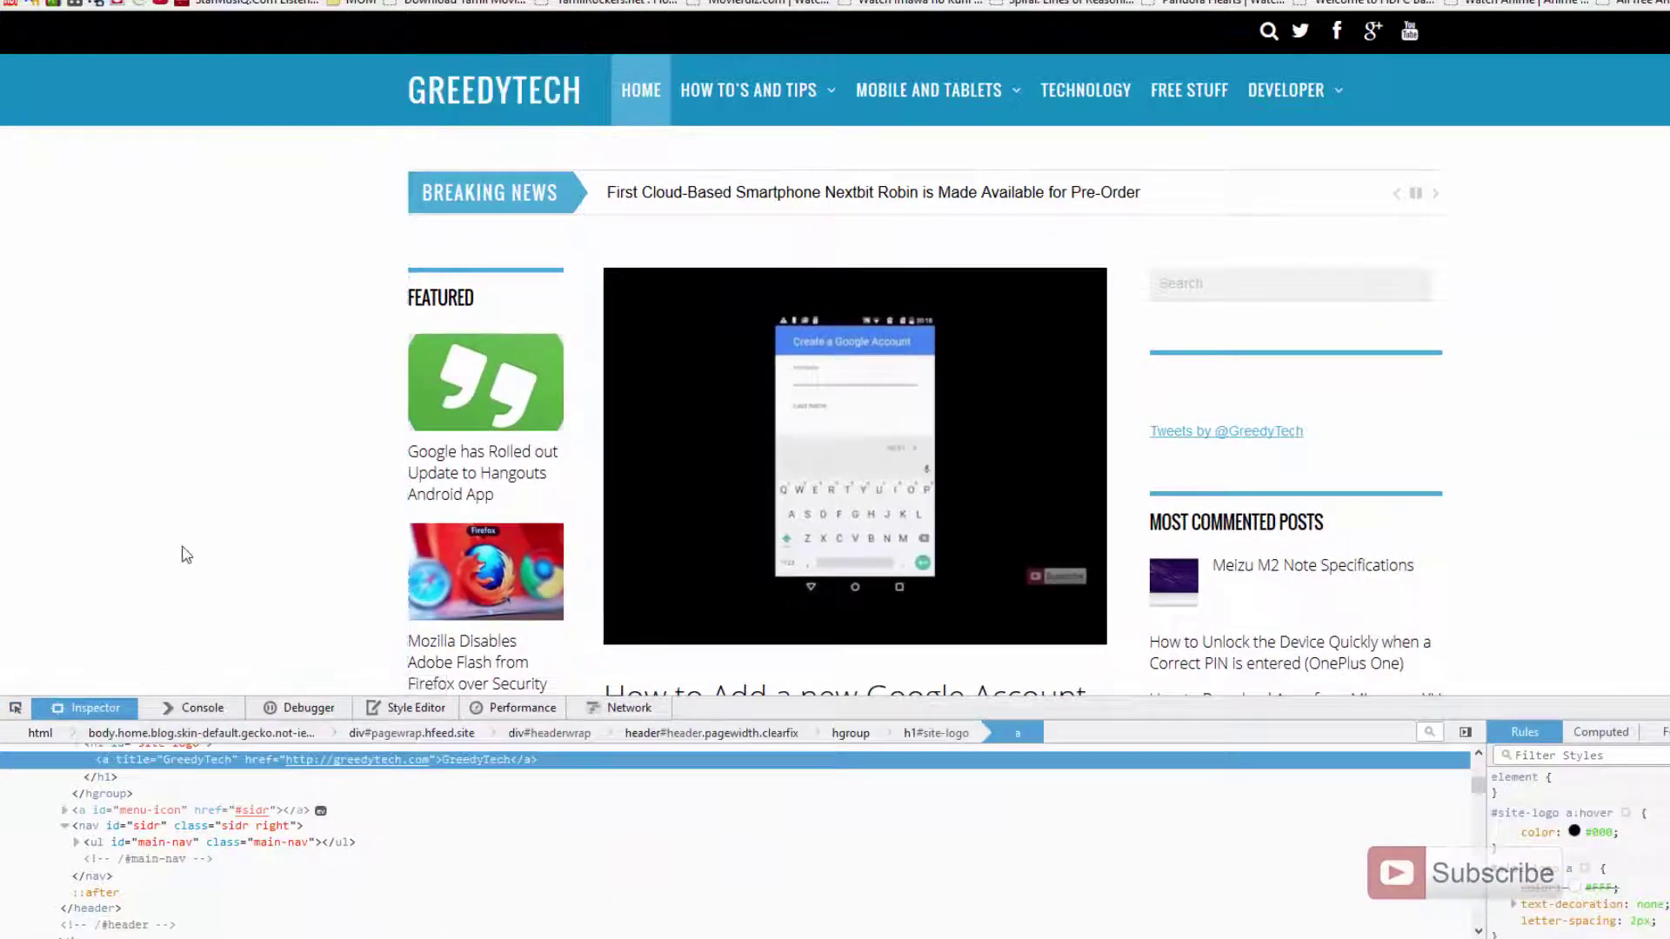
pyautogui.scroll(2, 218, 765)
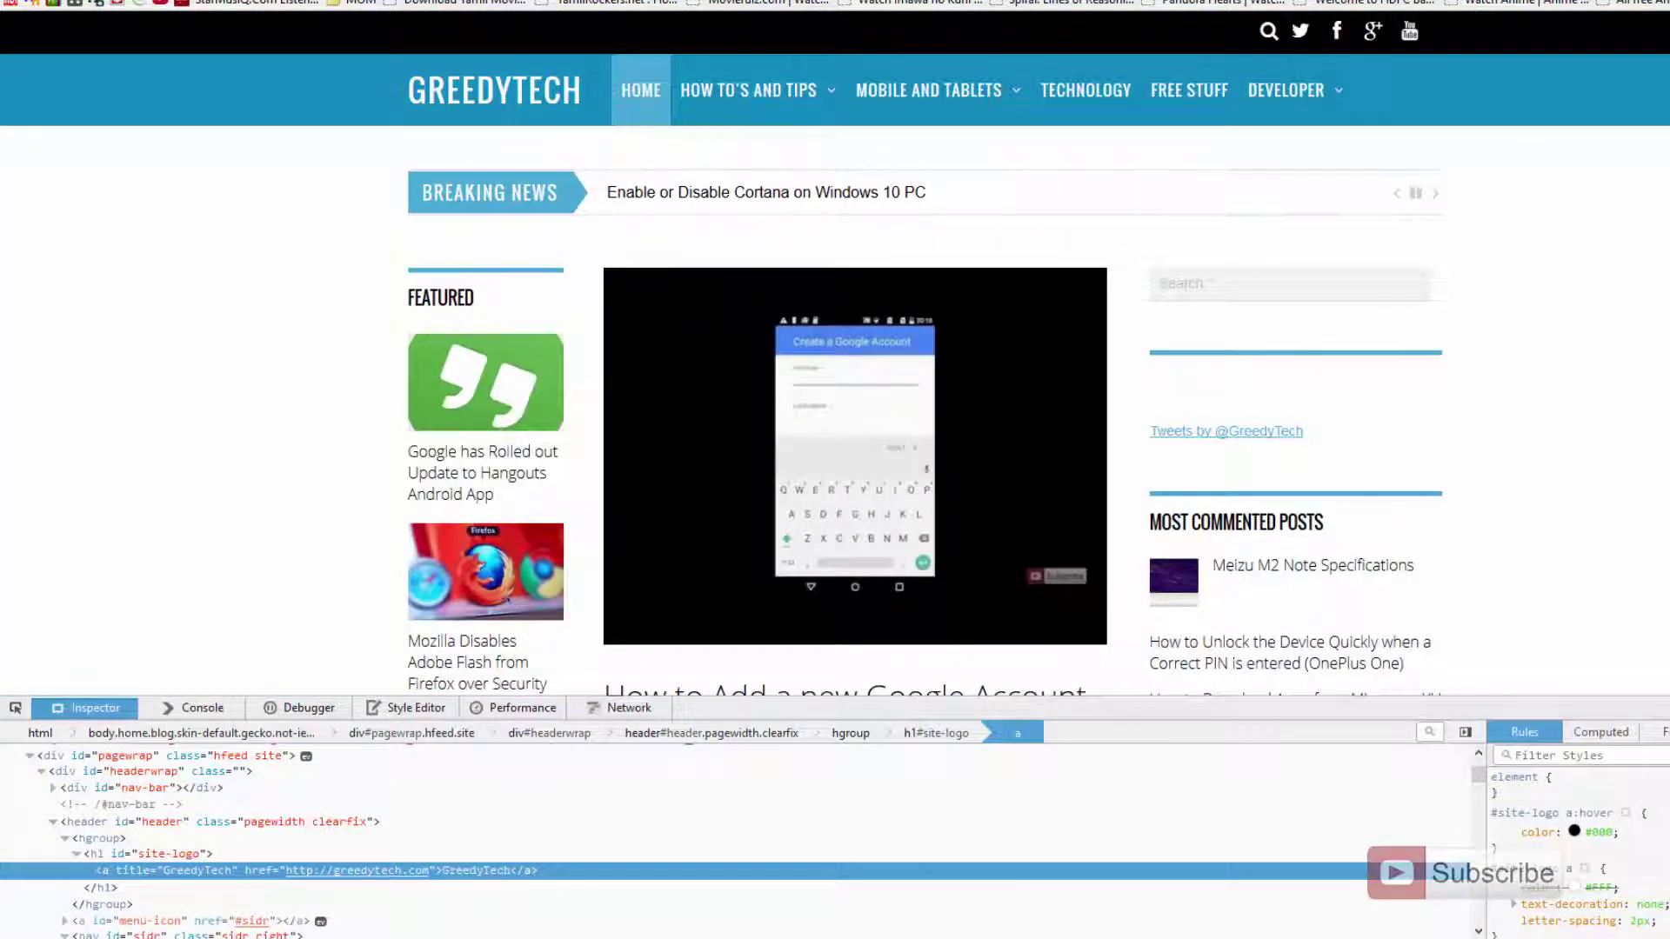
# Step: Close the developer tools and sign in to Firefox Sync with an existing account's password
pyautogui.press('F12')
pyautogui.click(1651, 60)
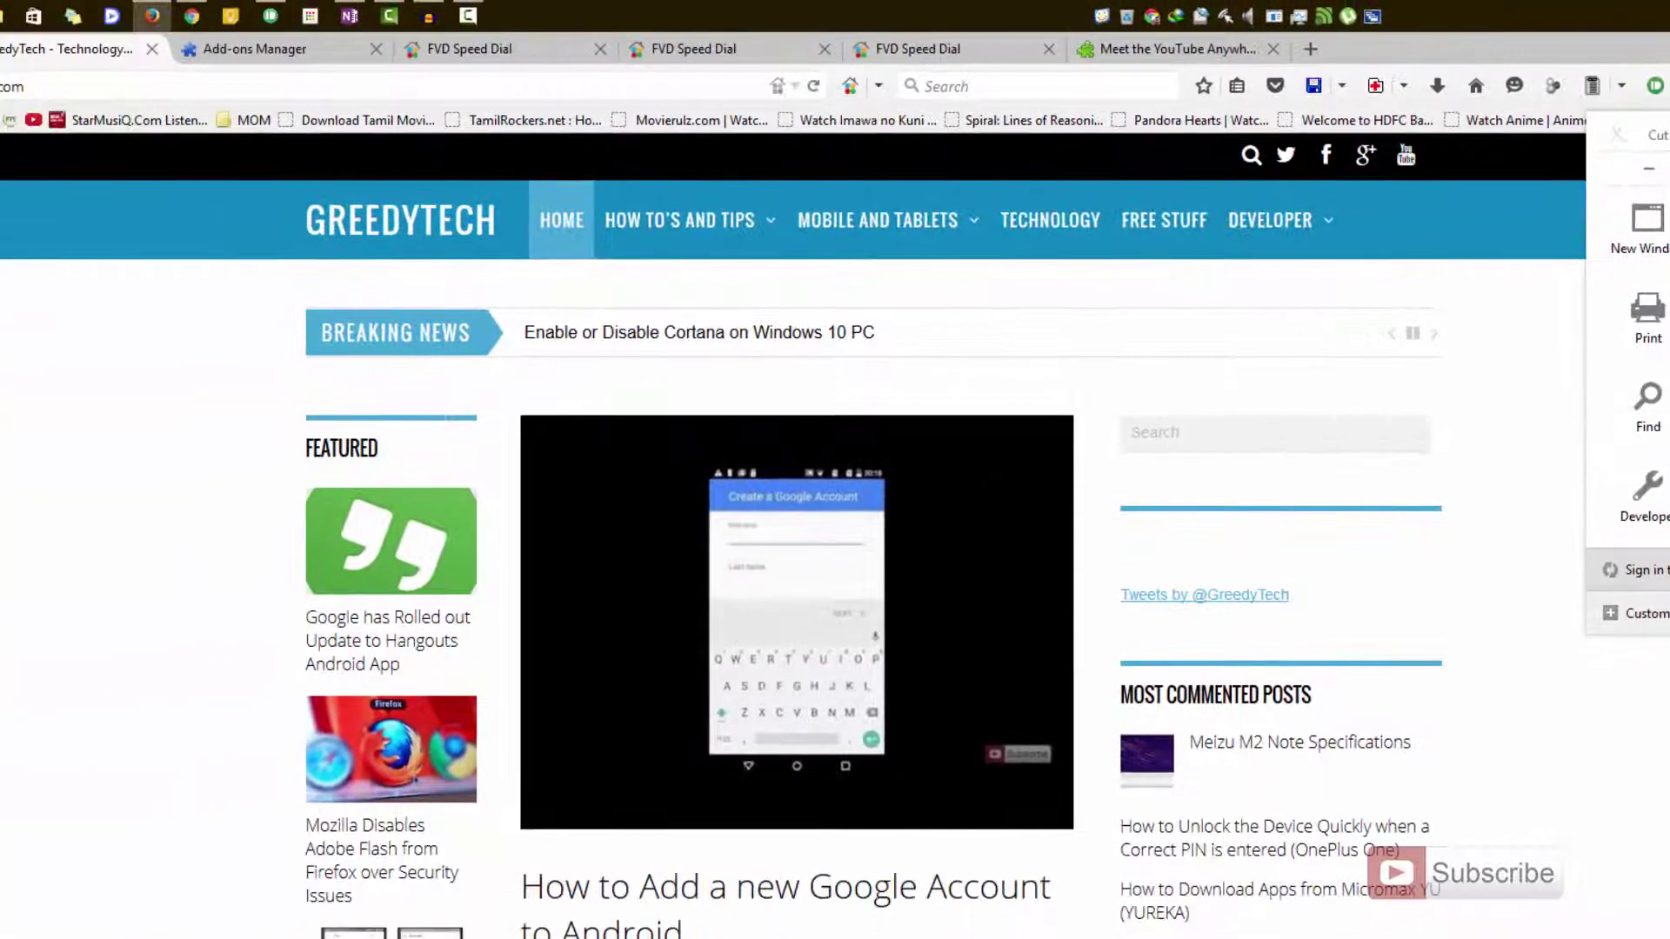
pyautogui.click(1415, 688)
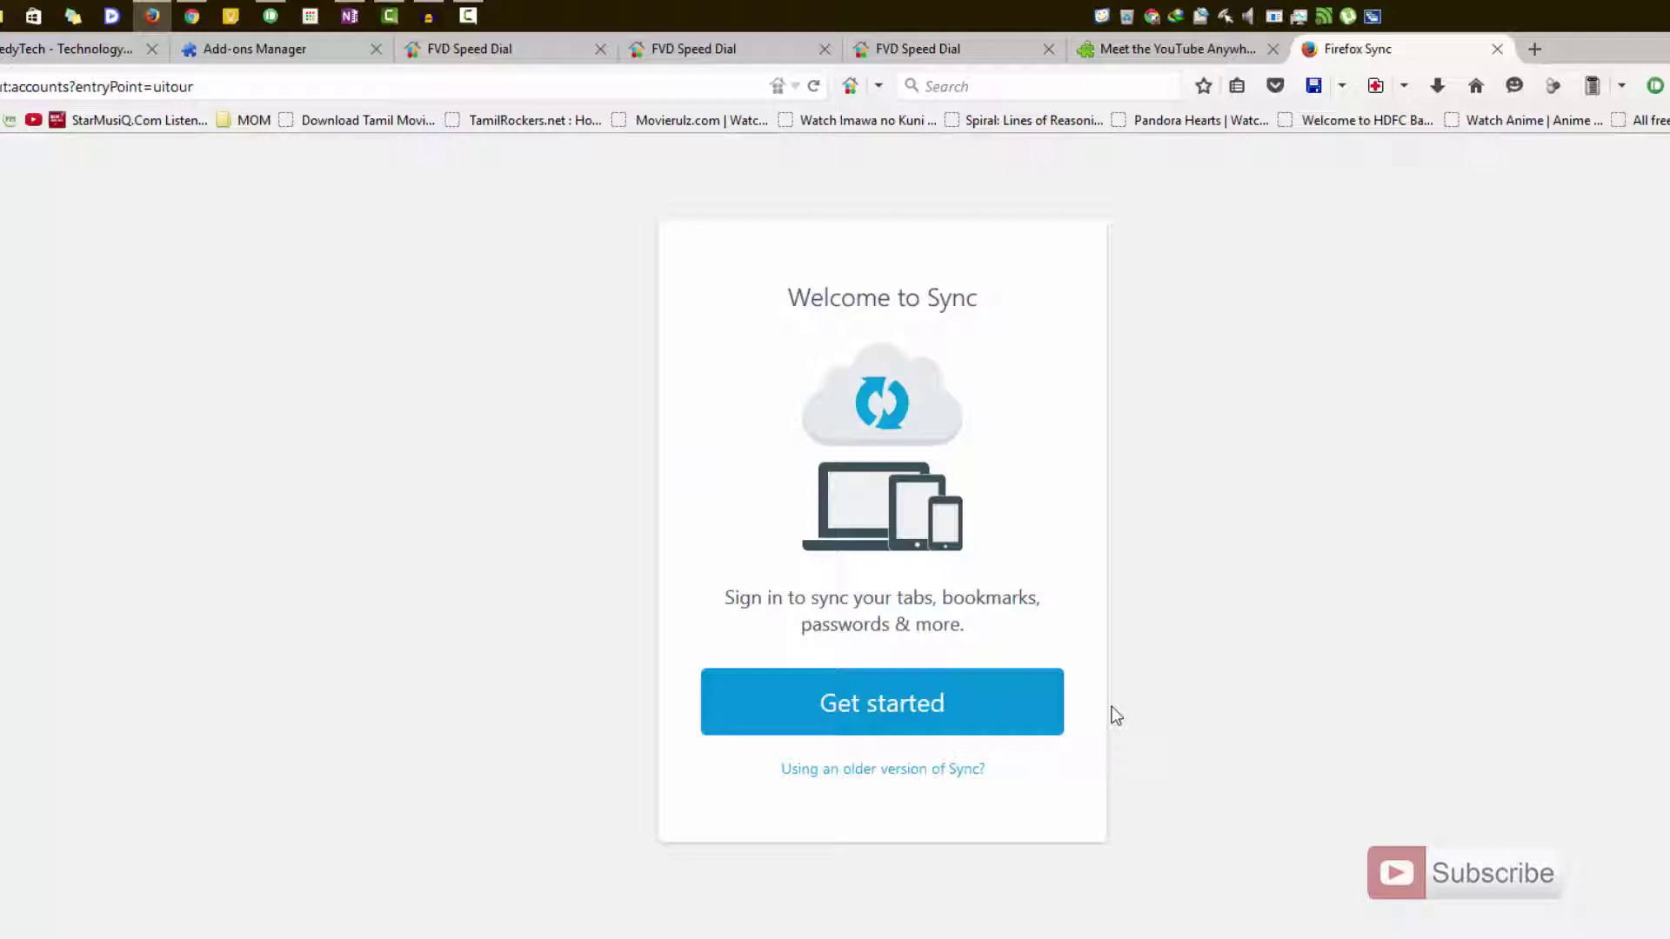
pyautogui.click(927, 715)
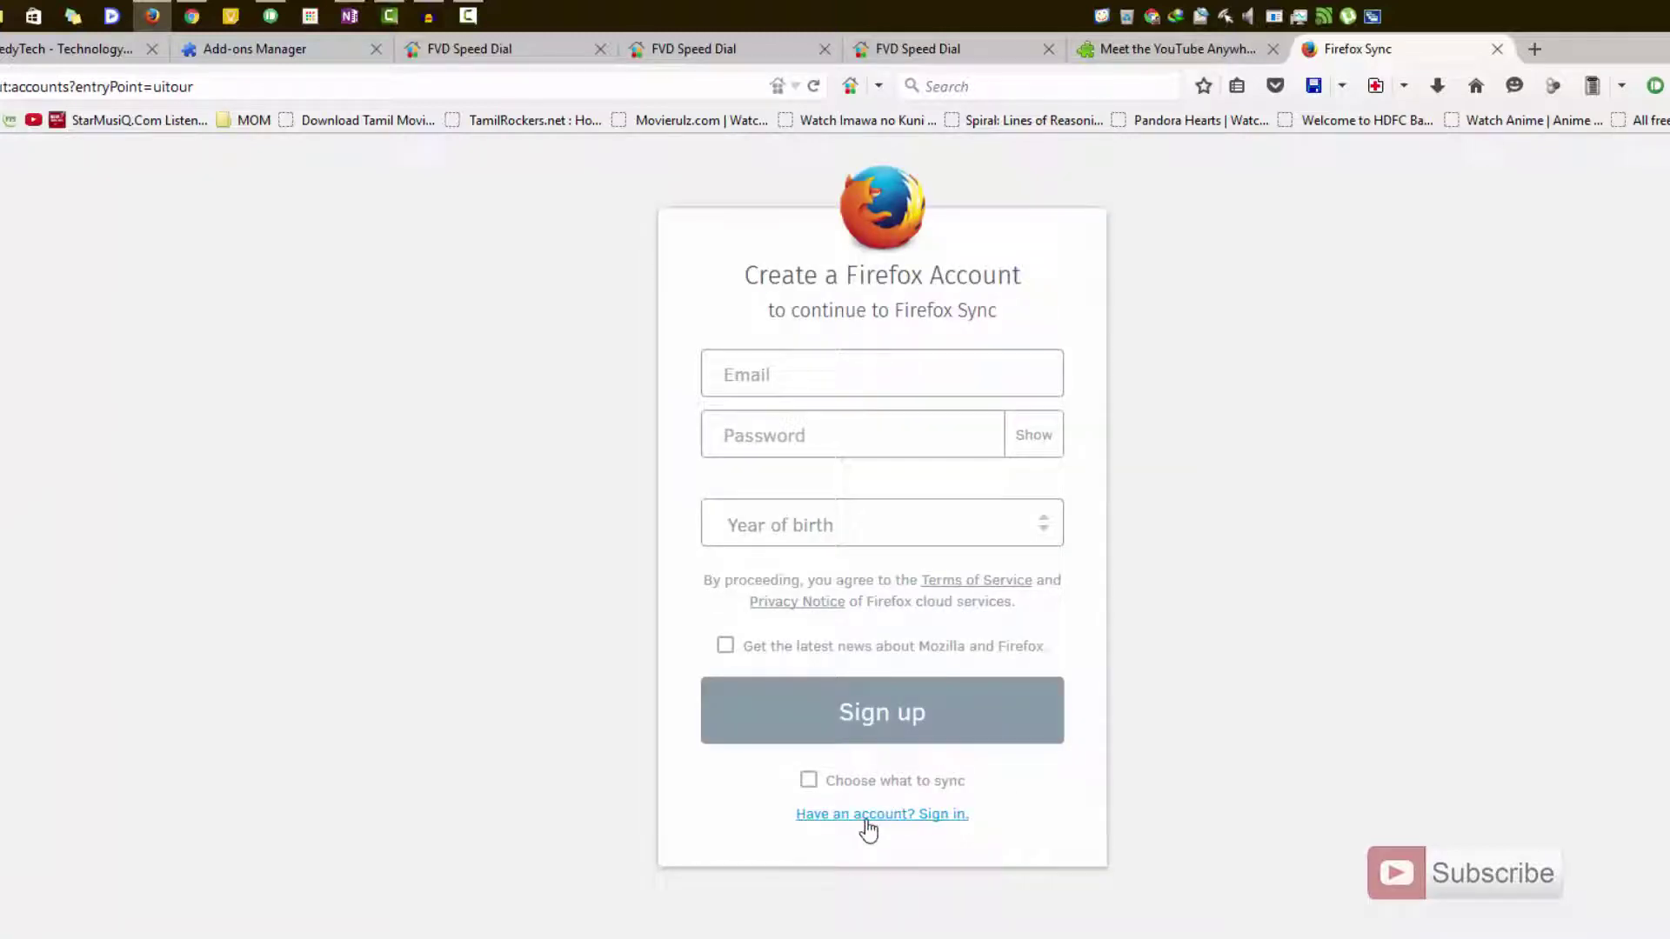
pyautogui.click(918, 818)
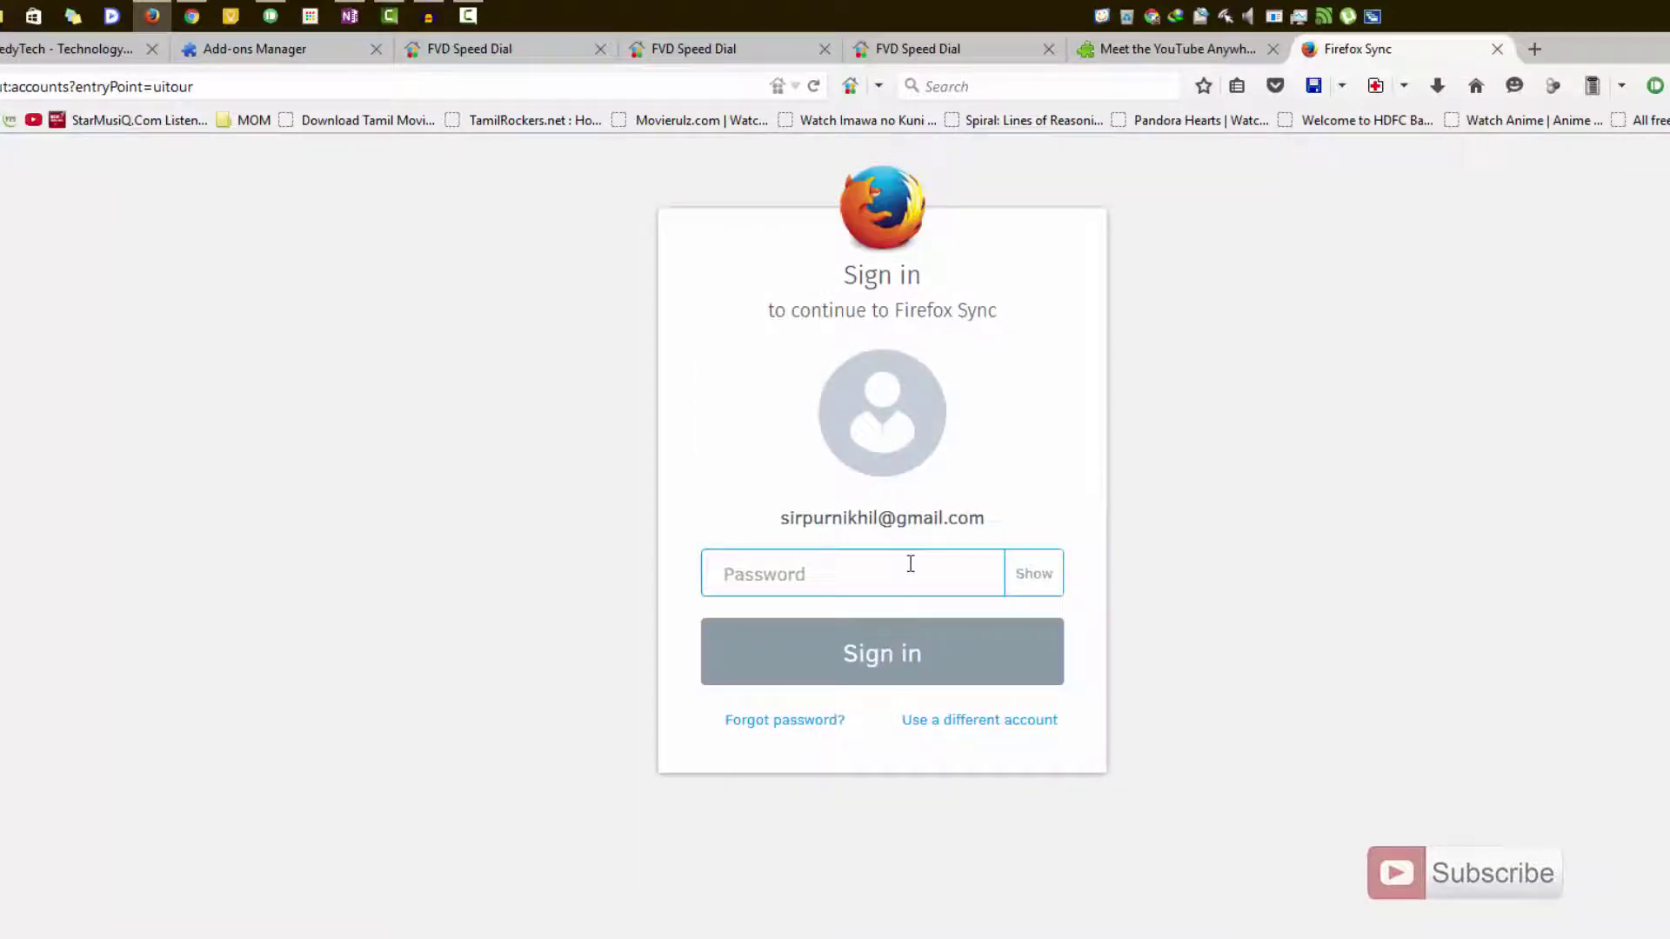
pyautogui.write('********')
pyautogui.click(901, 648)
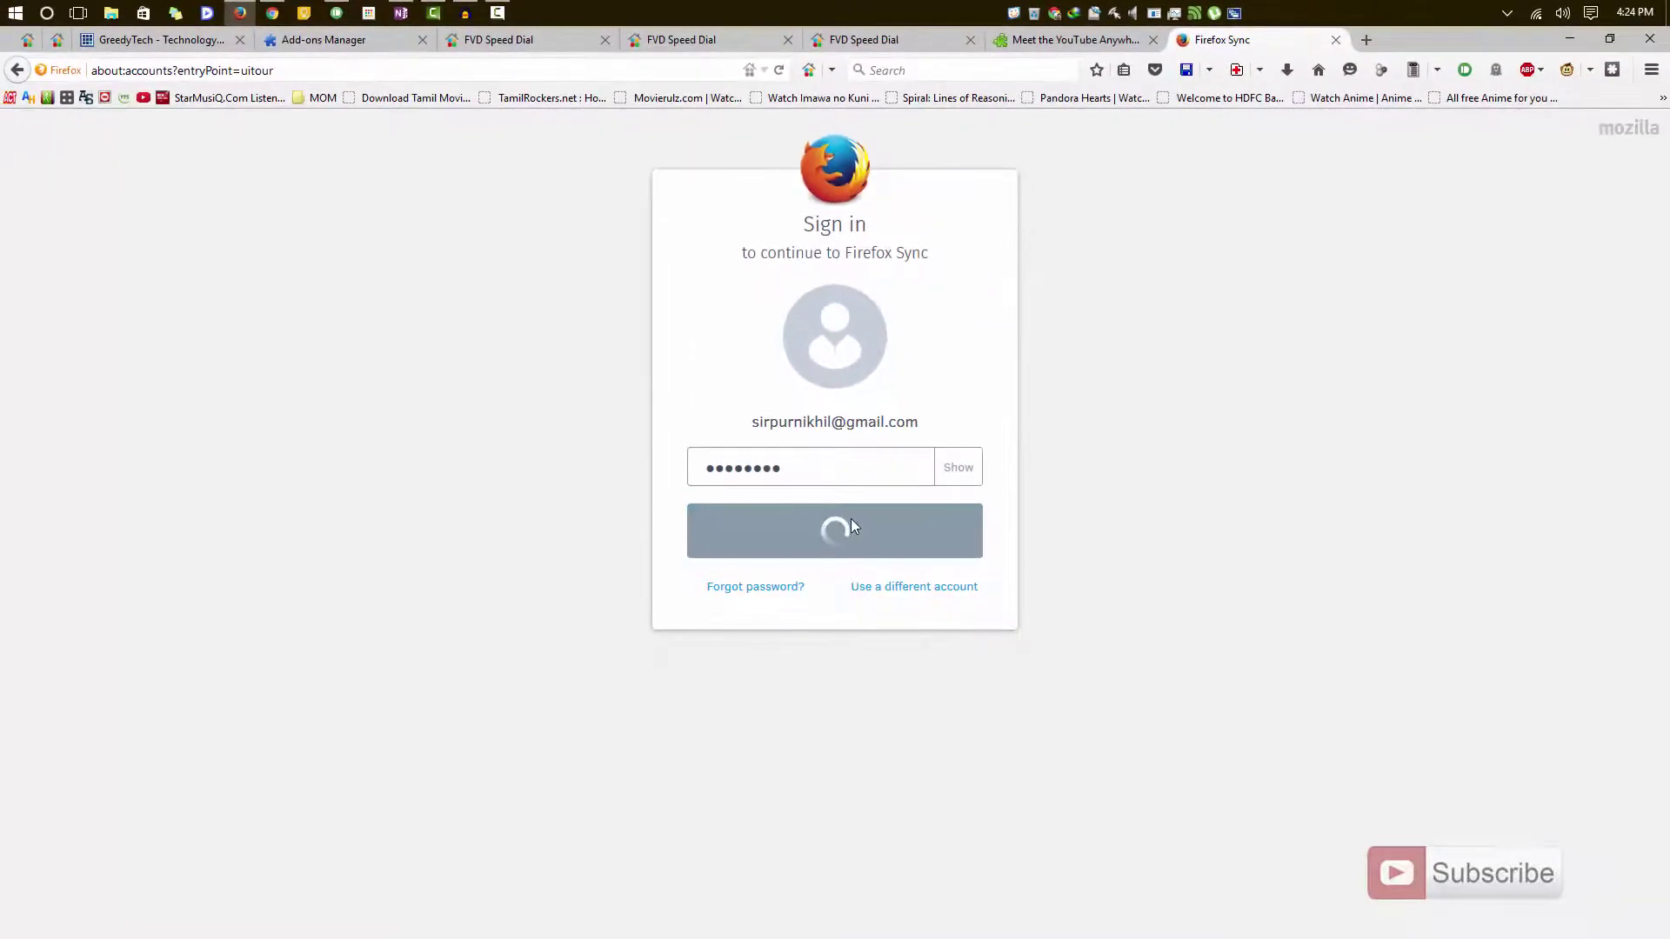
pyautogui.click(853, 526)
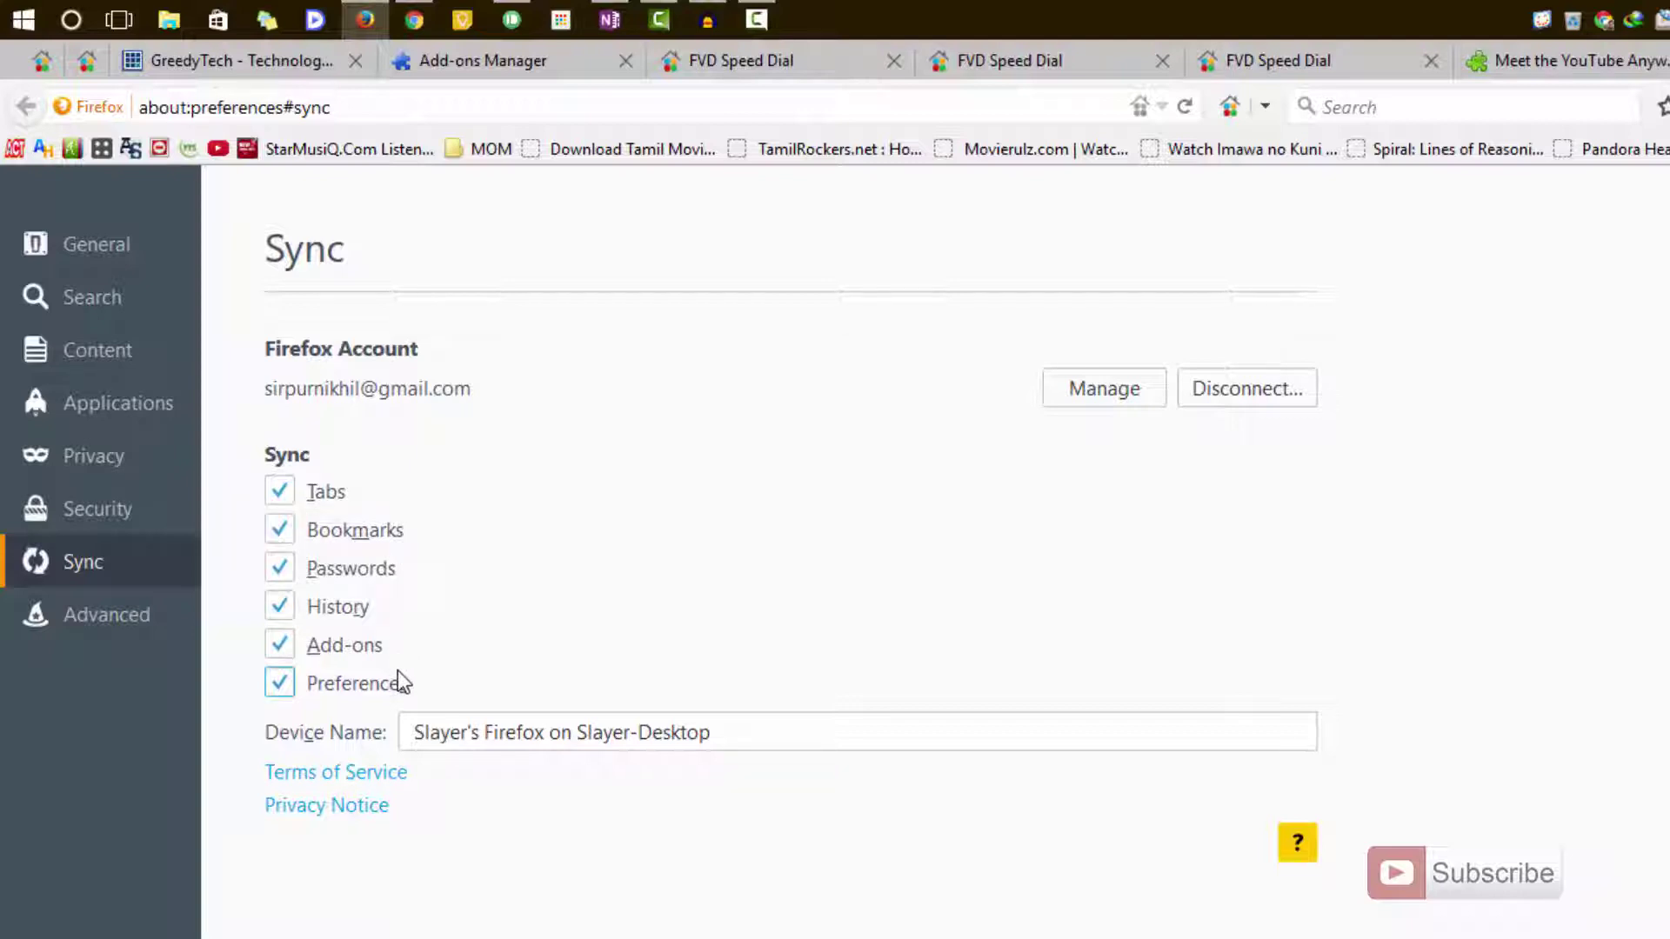
# Step: Select part of the device name on the Sync page, then reopen the main browser menu
pyautogui.moveTo(711, 735); pyautogui.dragTo(416, 763)
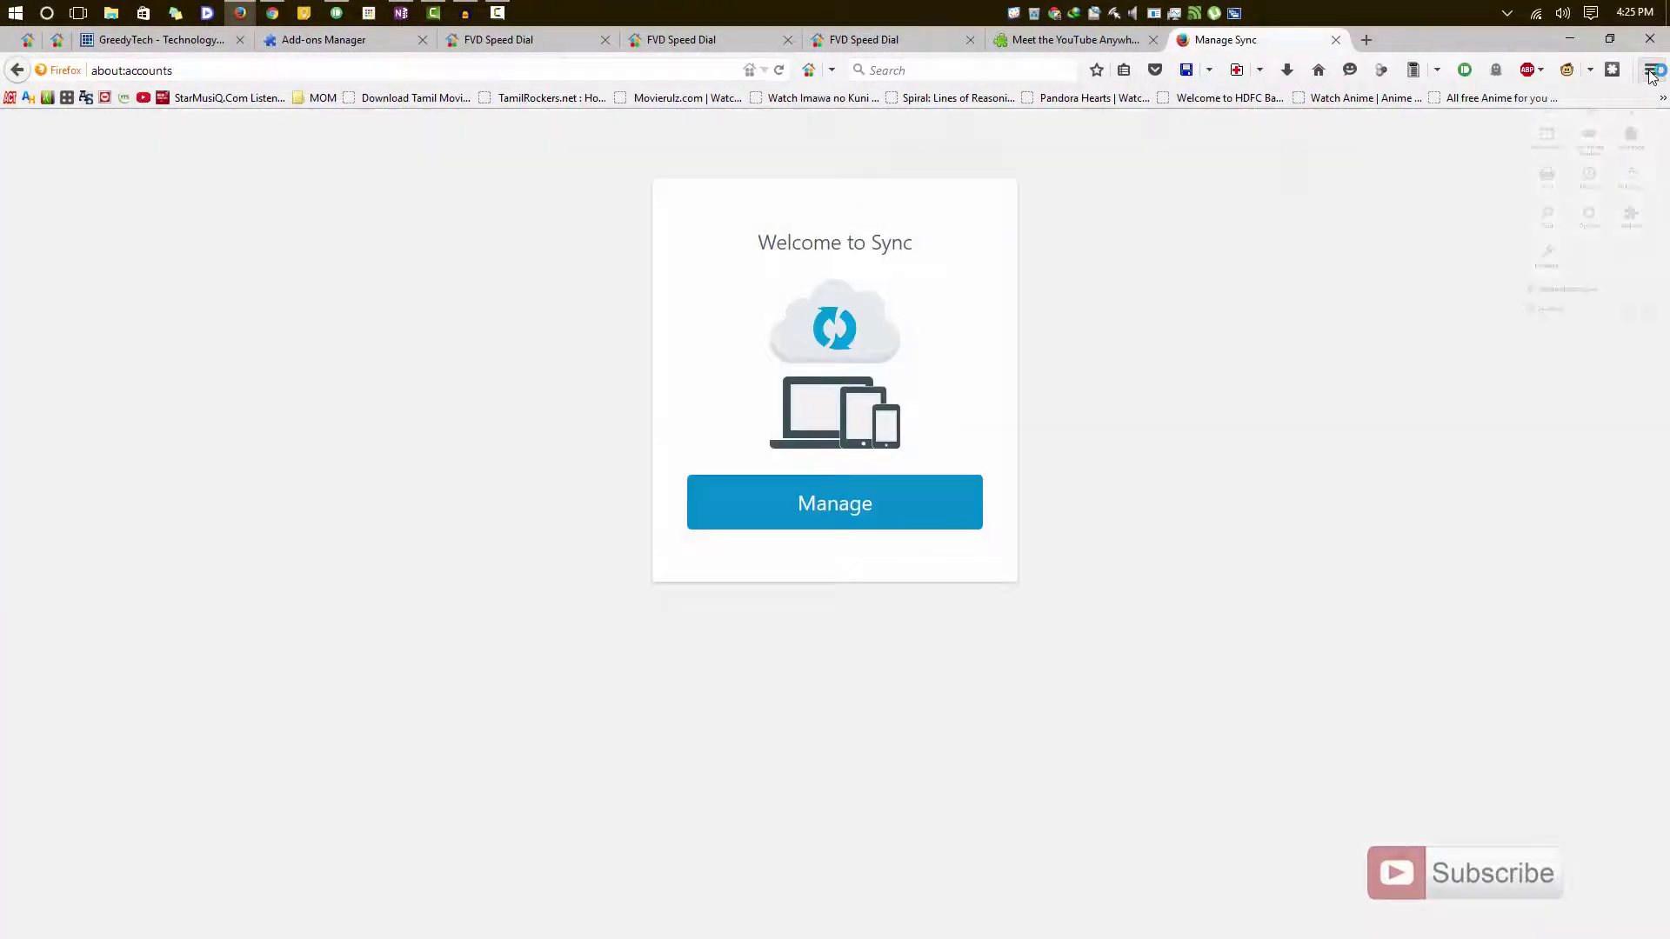
pyautogui.click(1651, 70)
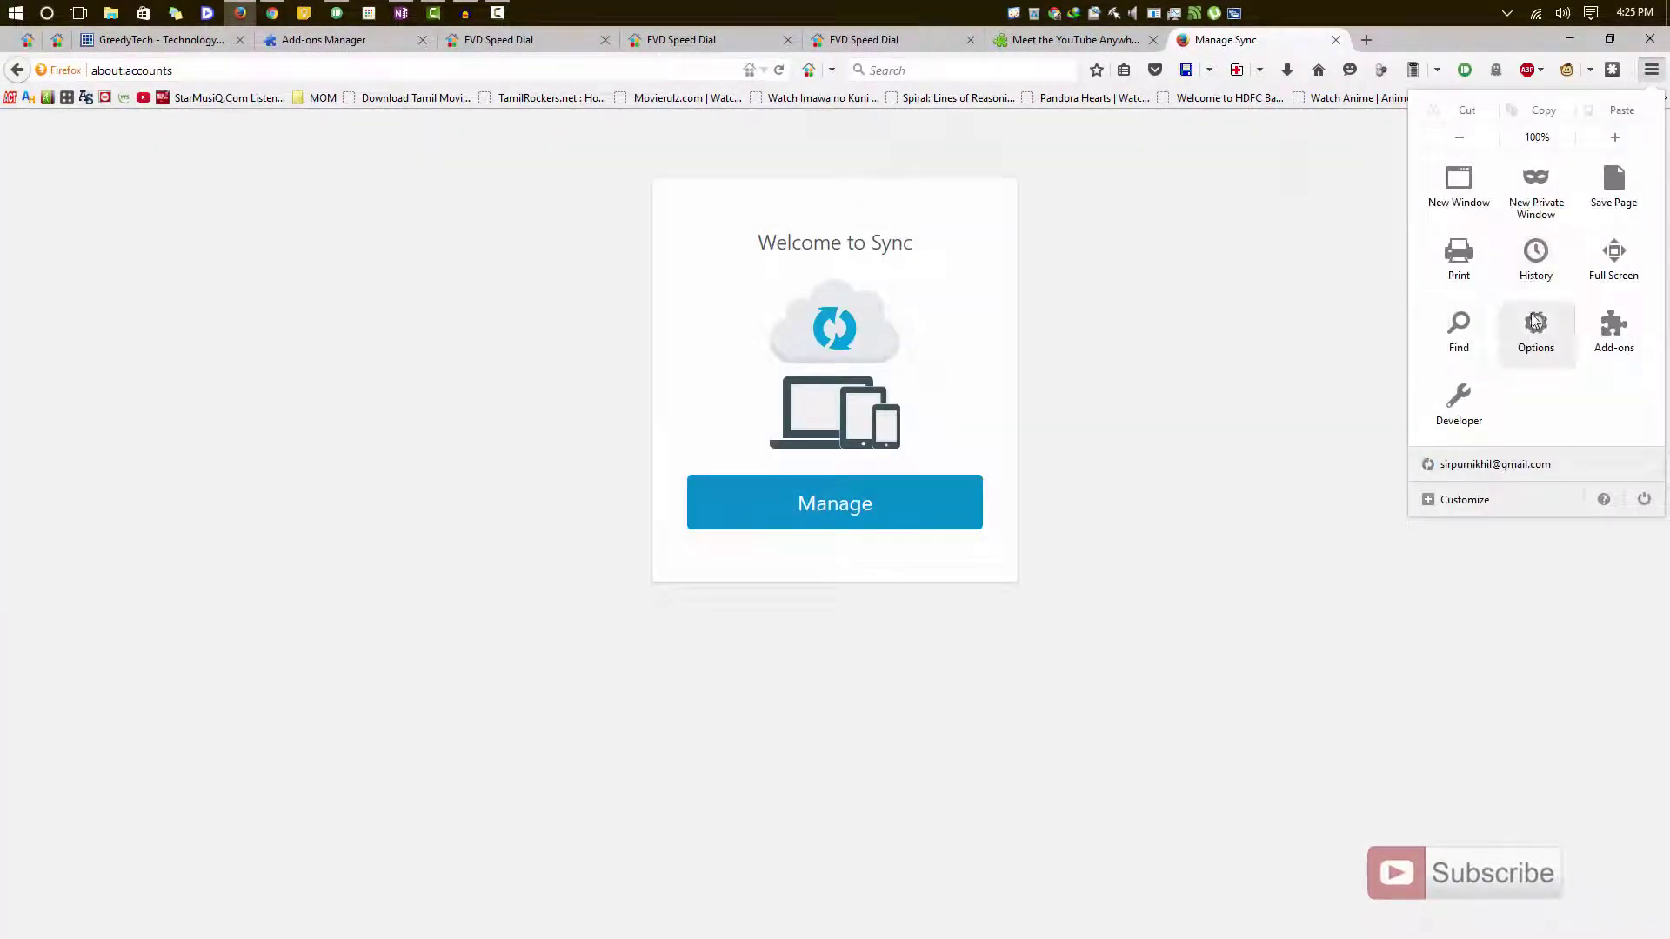
pyautogui.click(1365, 269)
pyautogui.click(1651, 69)
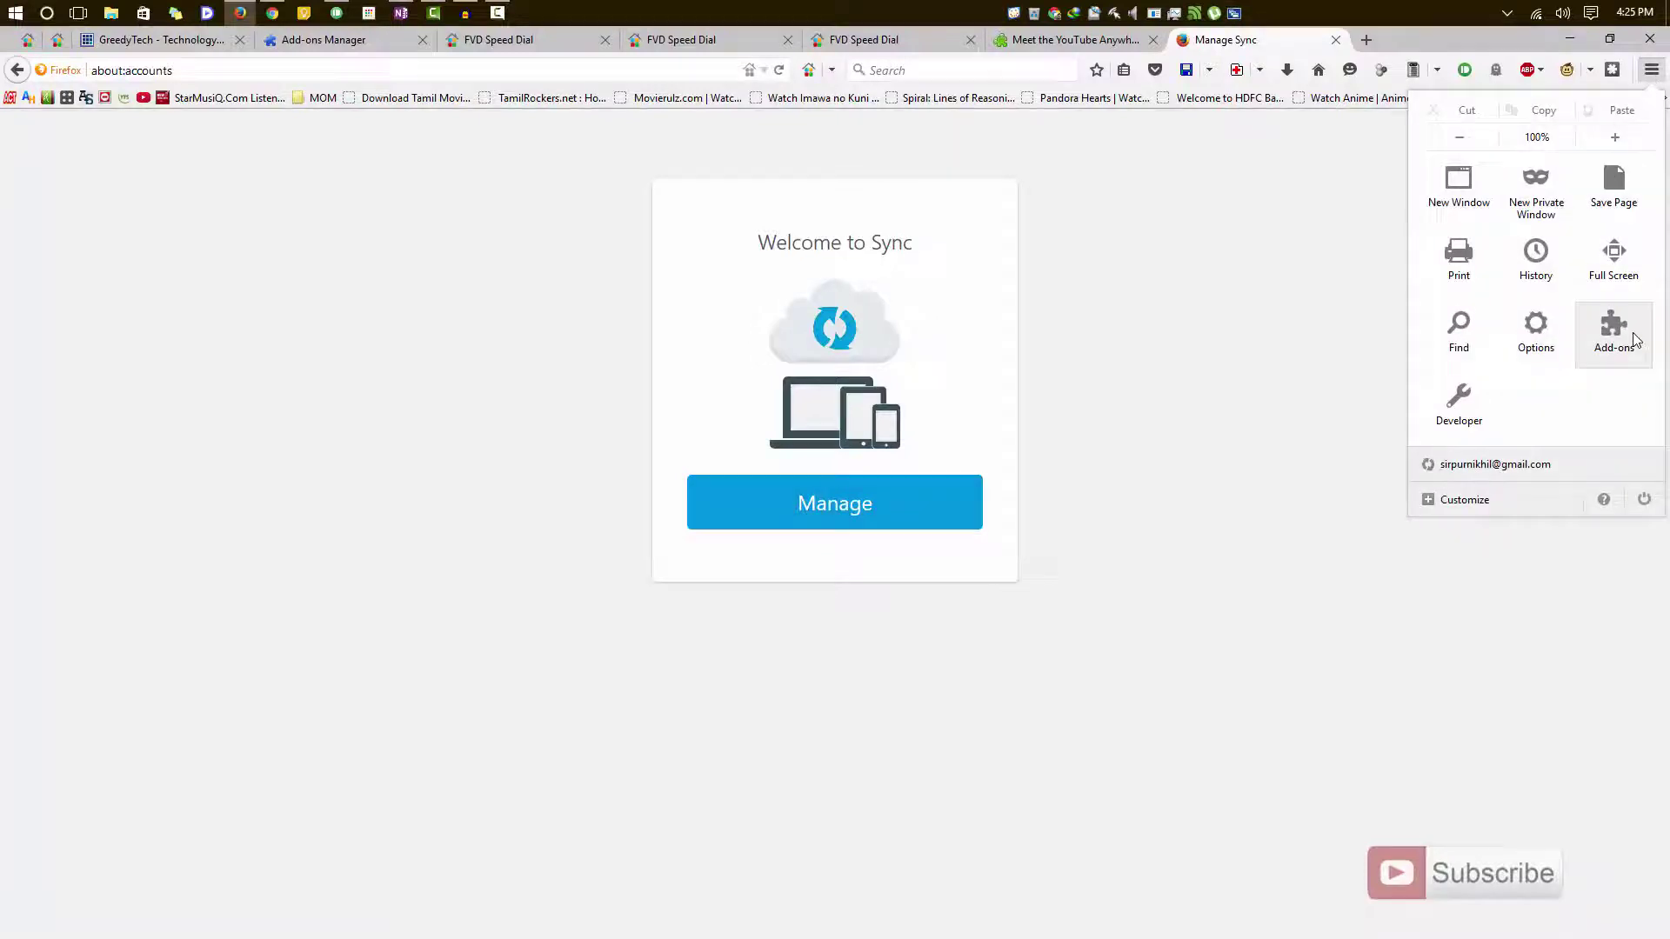
# Step: In Options, review saved passwords under Security, then view Advanced updates set to Never check
pyautogui.click(1533, 329)
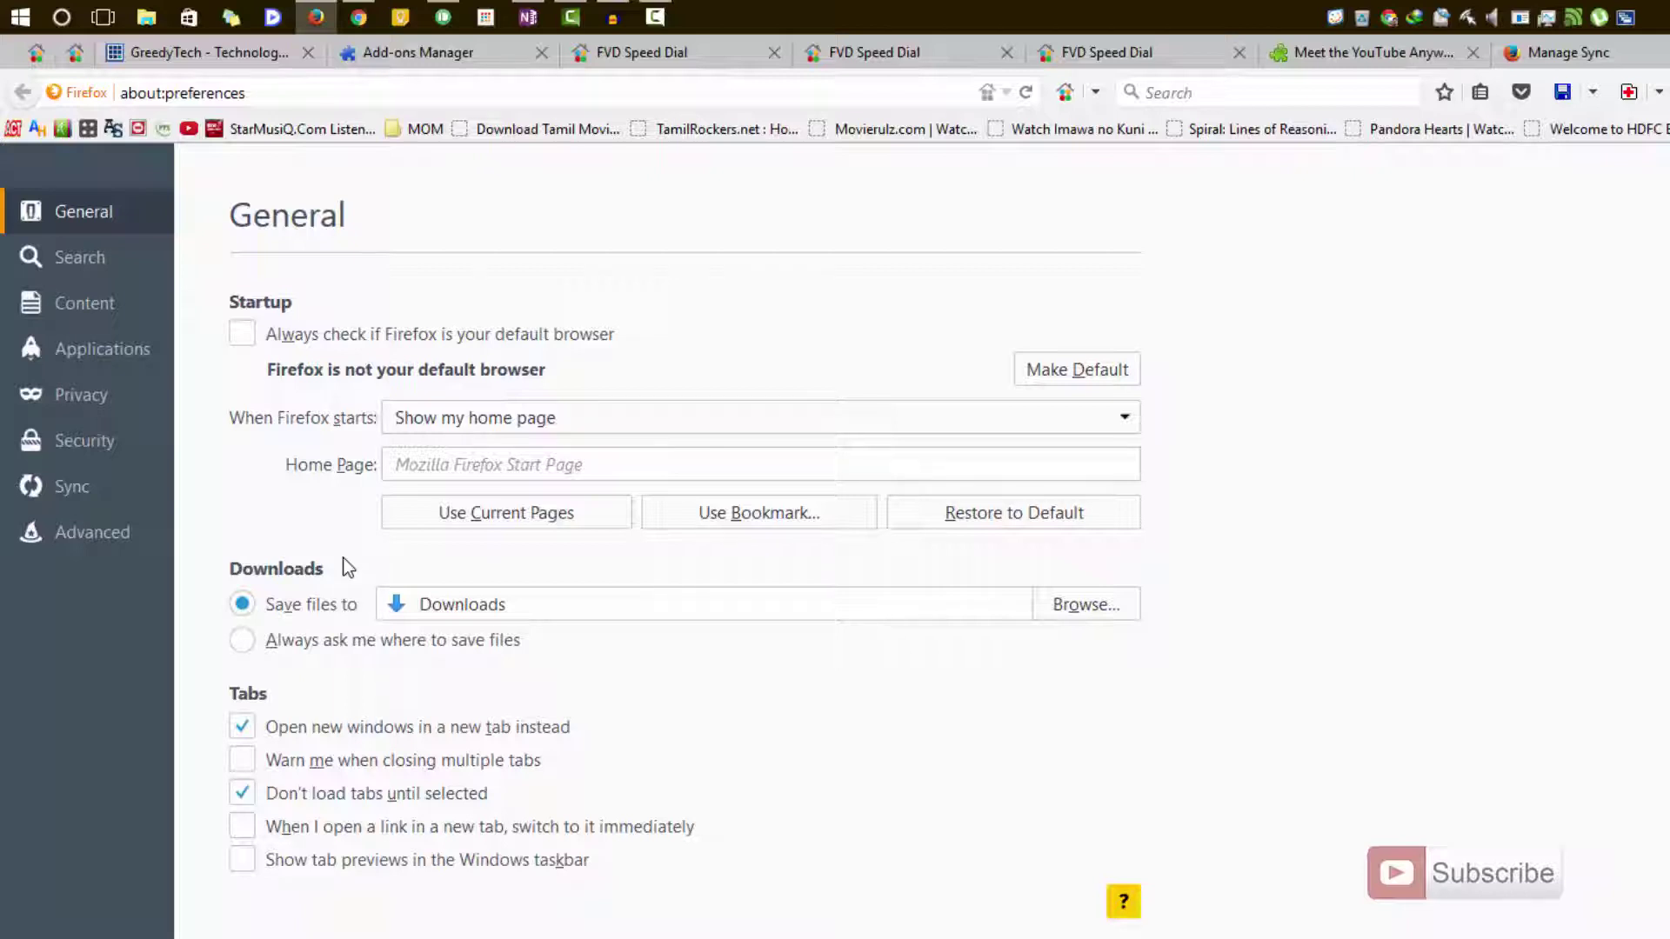
pyautogui.click(115, 441)
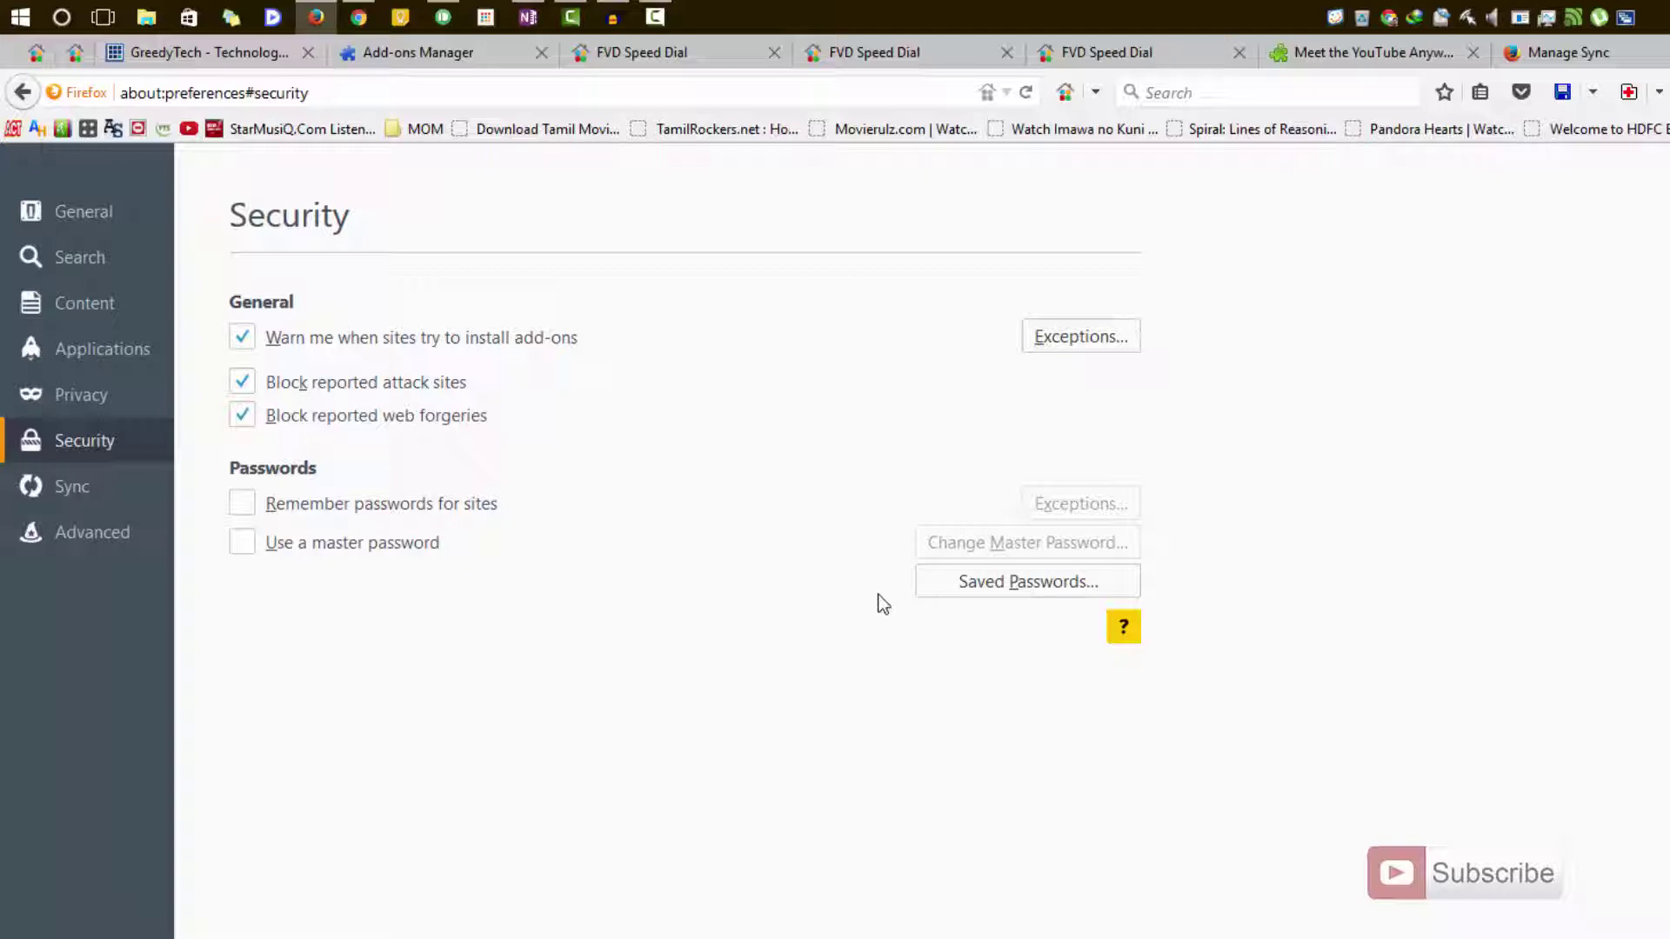
pyautogui.click(1052, 595)
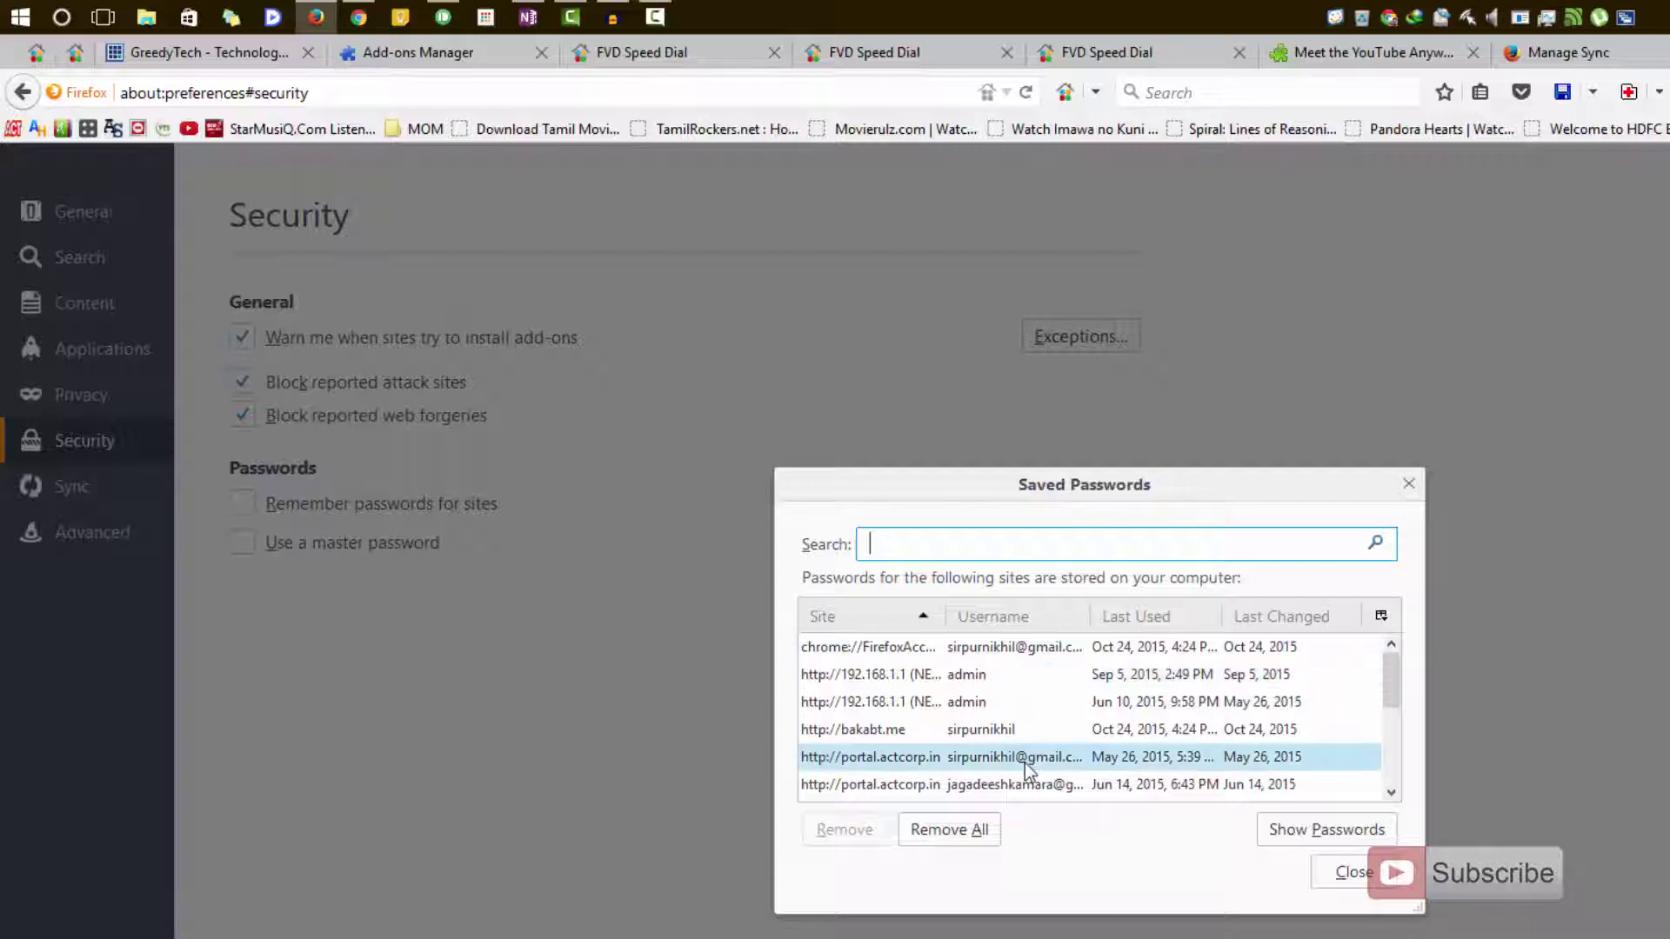
pyautogui.click(1353, 872)
pyautogui.click(118, 532)
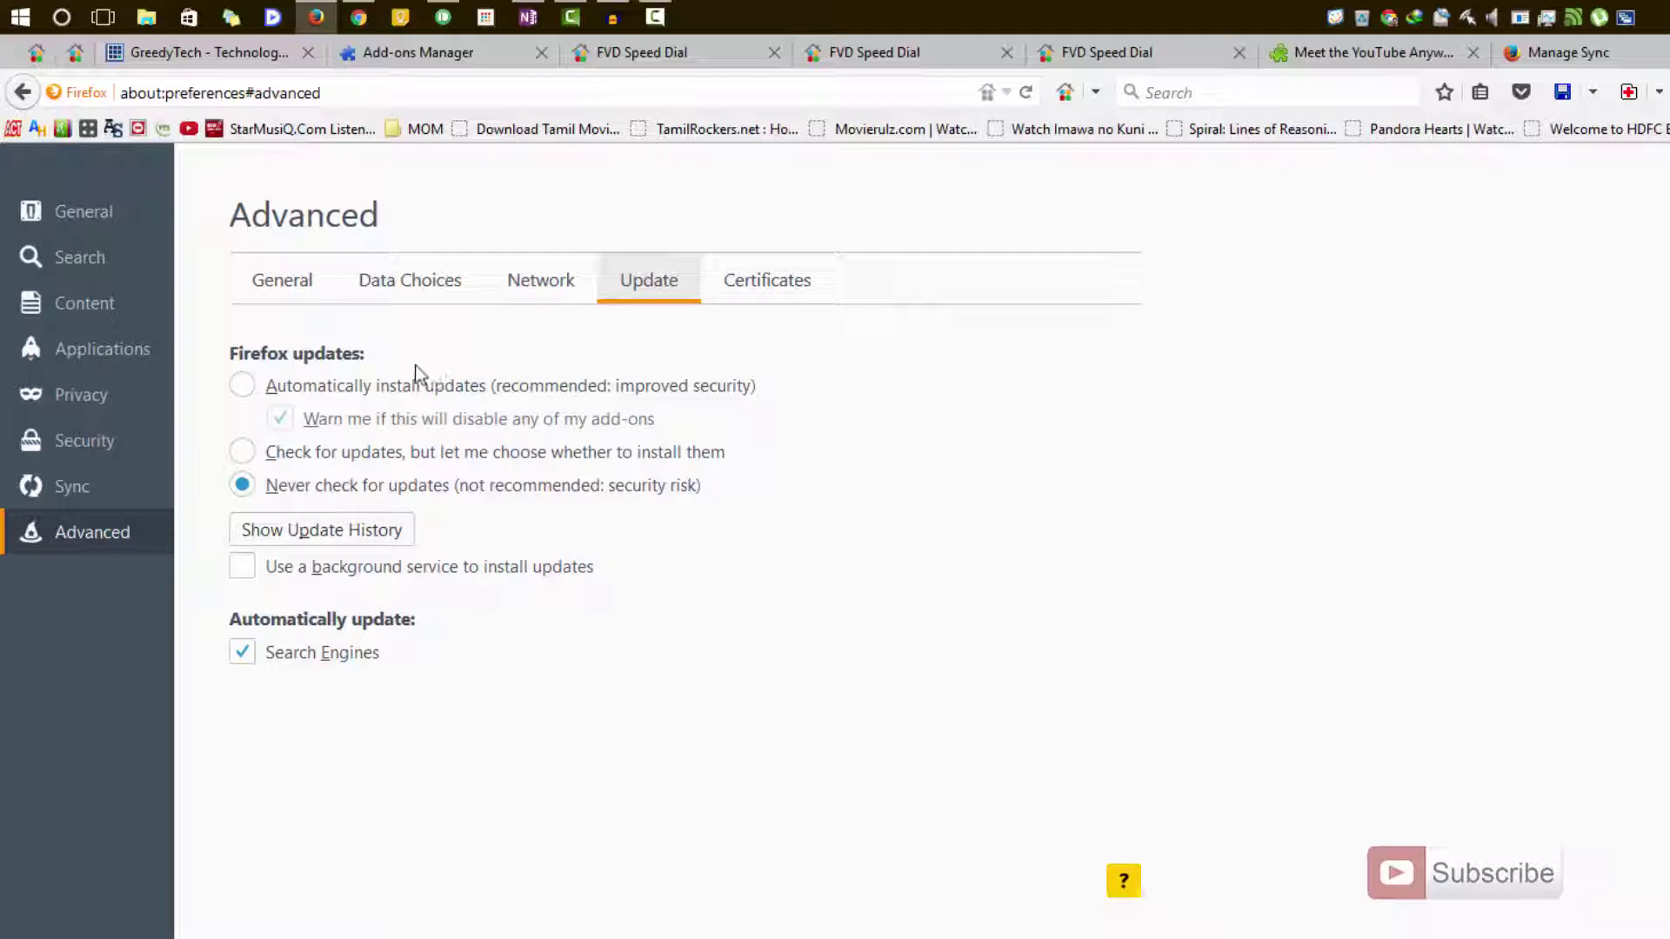
# Step: Review the Default Search Engine list in Search options and keep Google selected
pyautogui.click(97, 252)
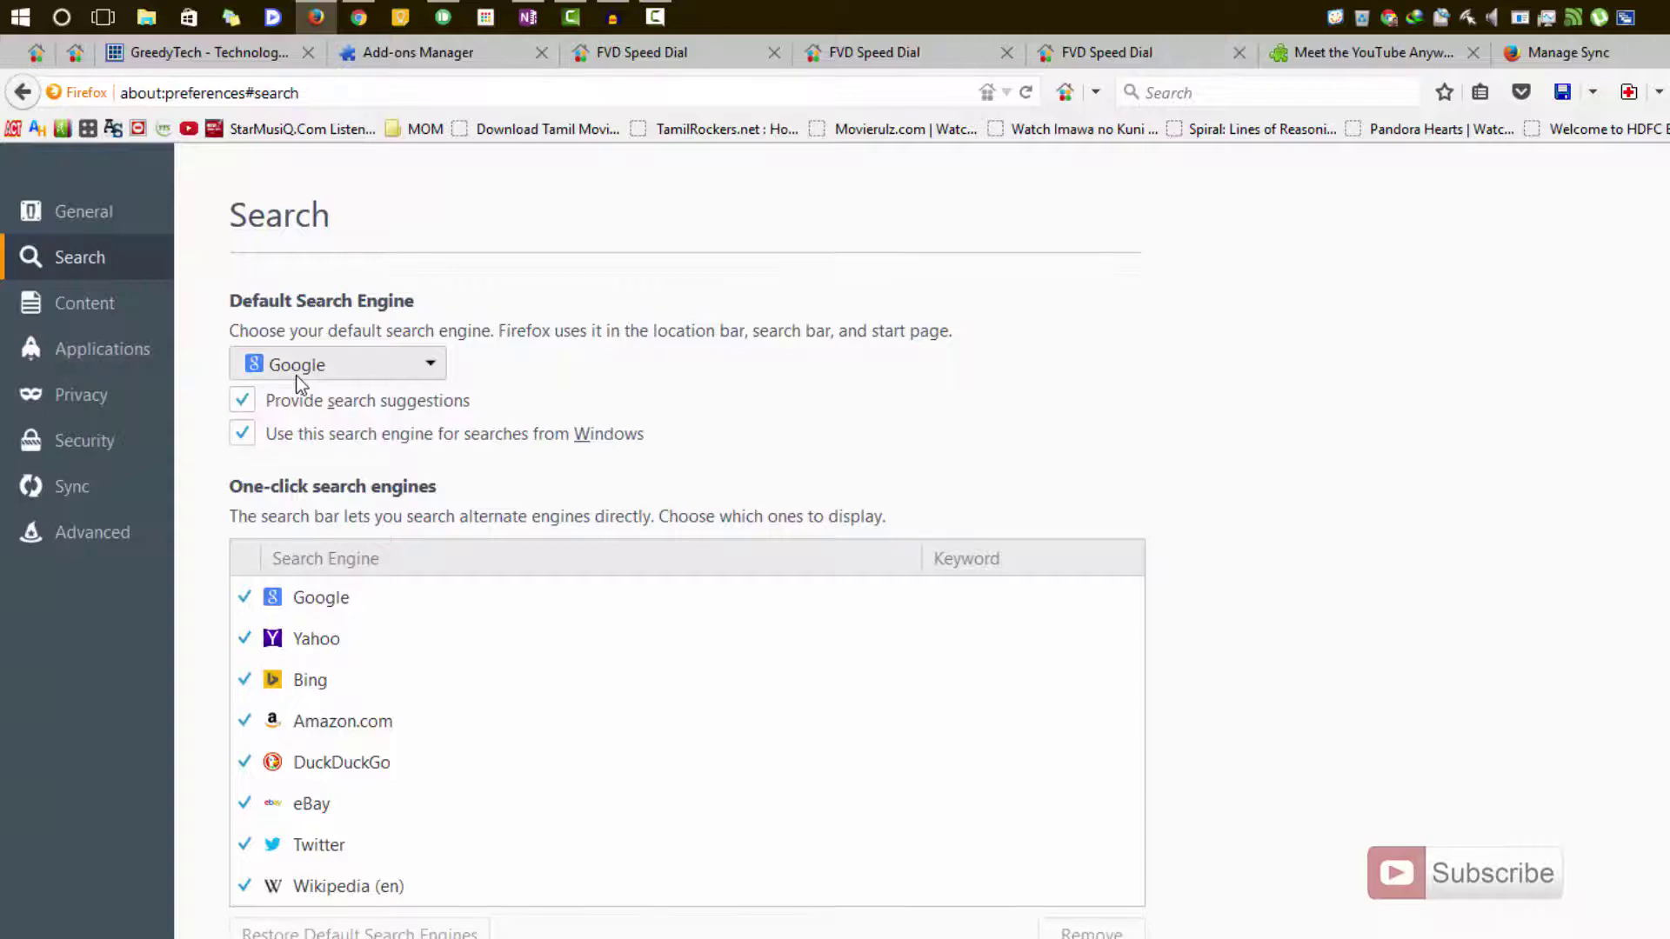
pyautogui.click(388, 363)
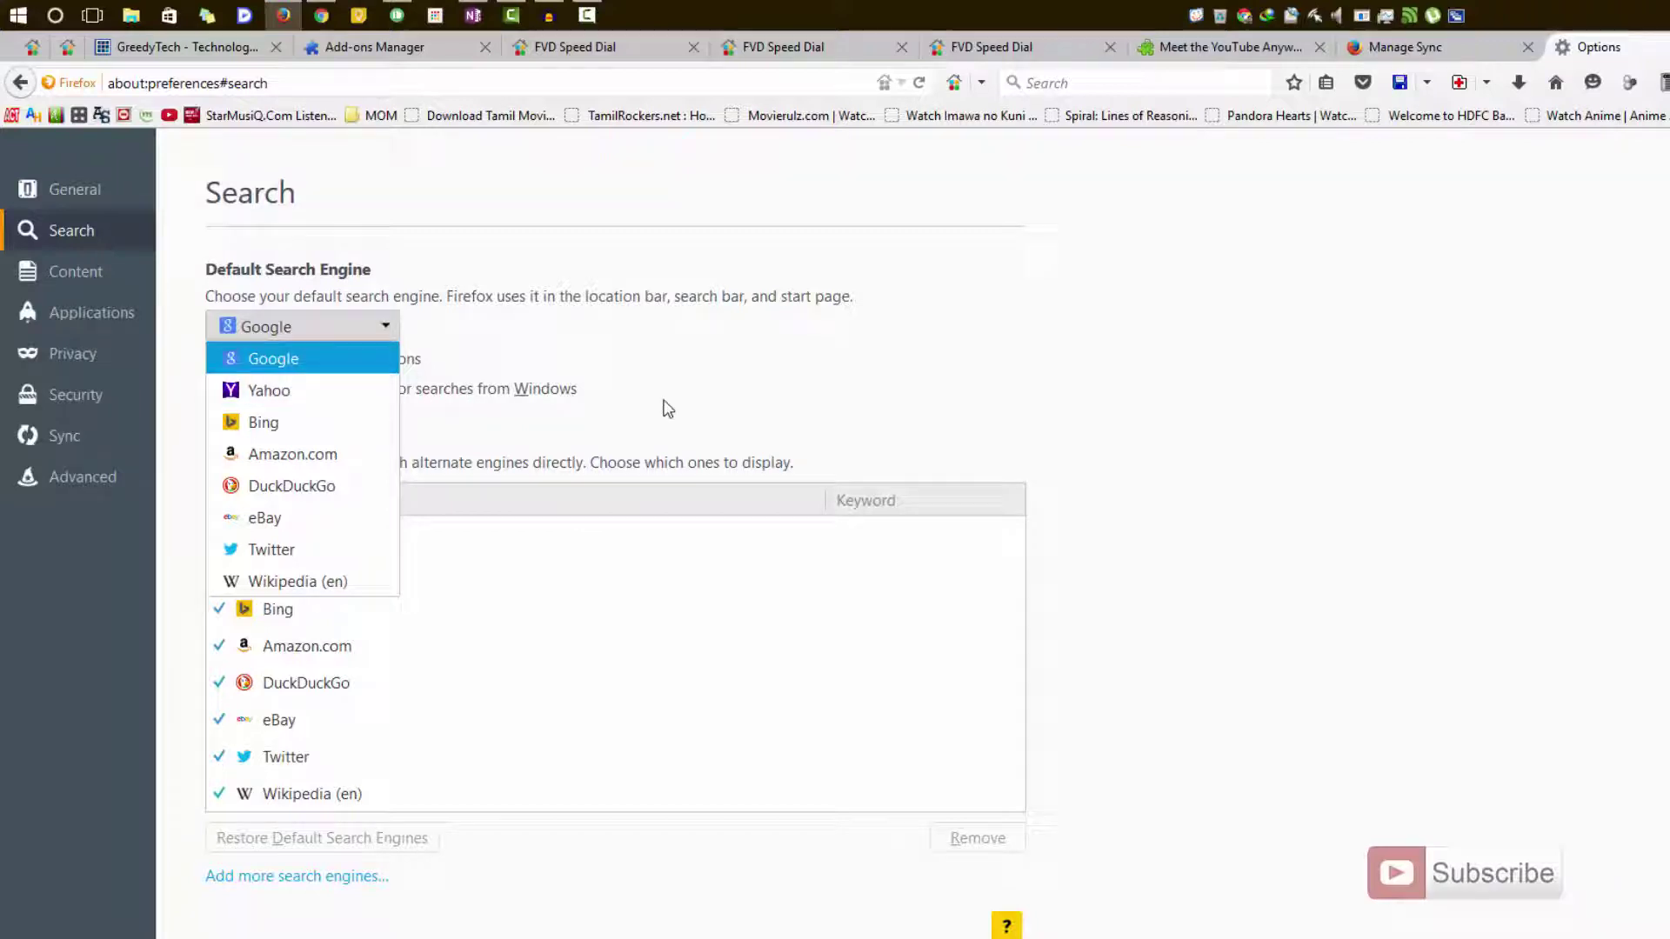
pyautogui.click(693, 396)
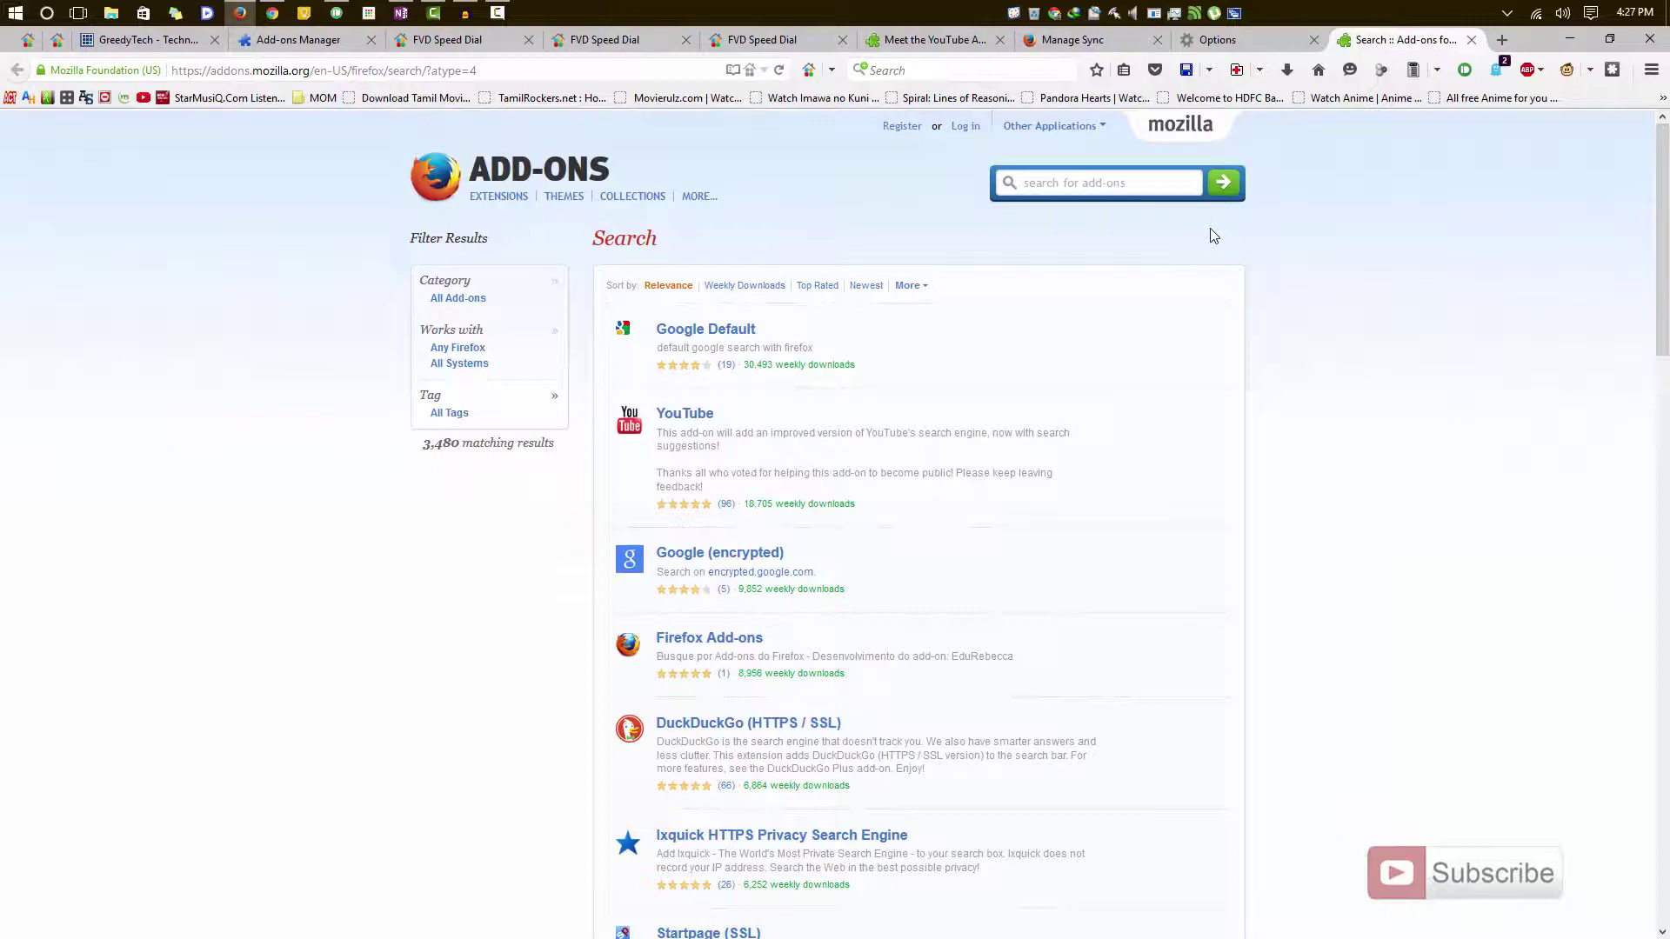
# Step: Open a new private browsing window from the main Firefox menu
pyautogui.click(1651, 69)
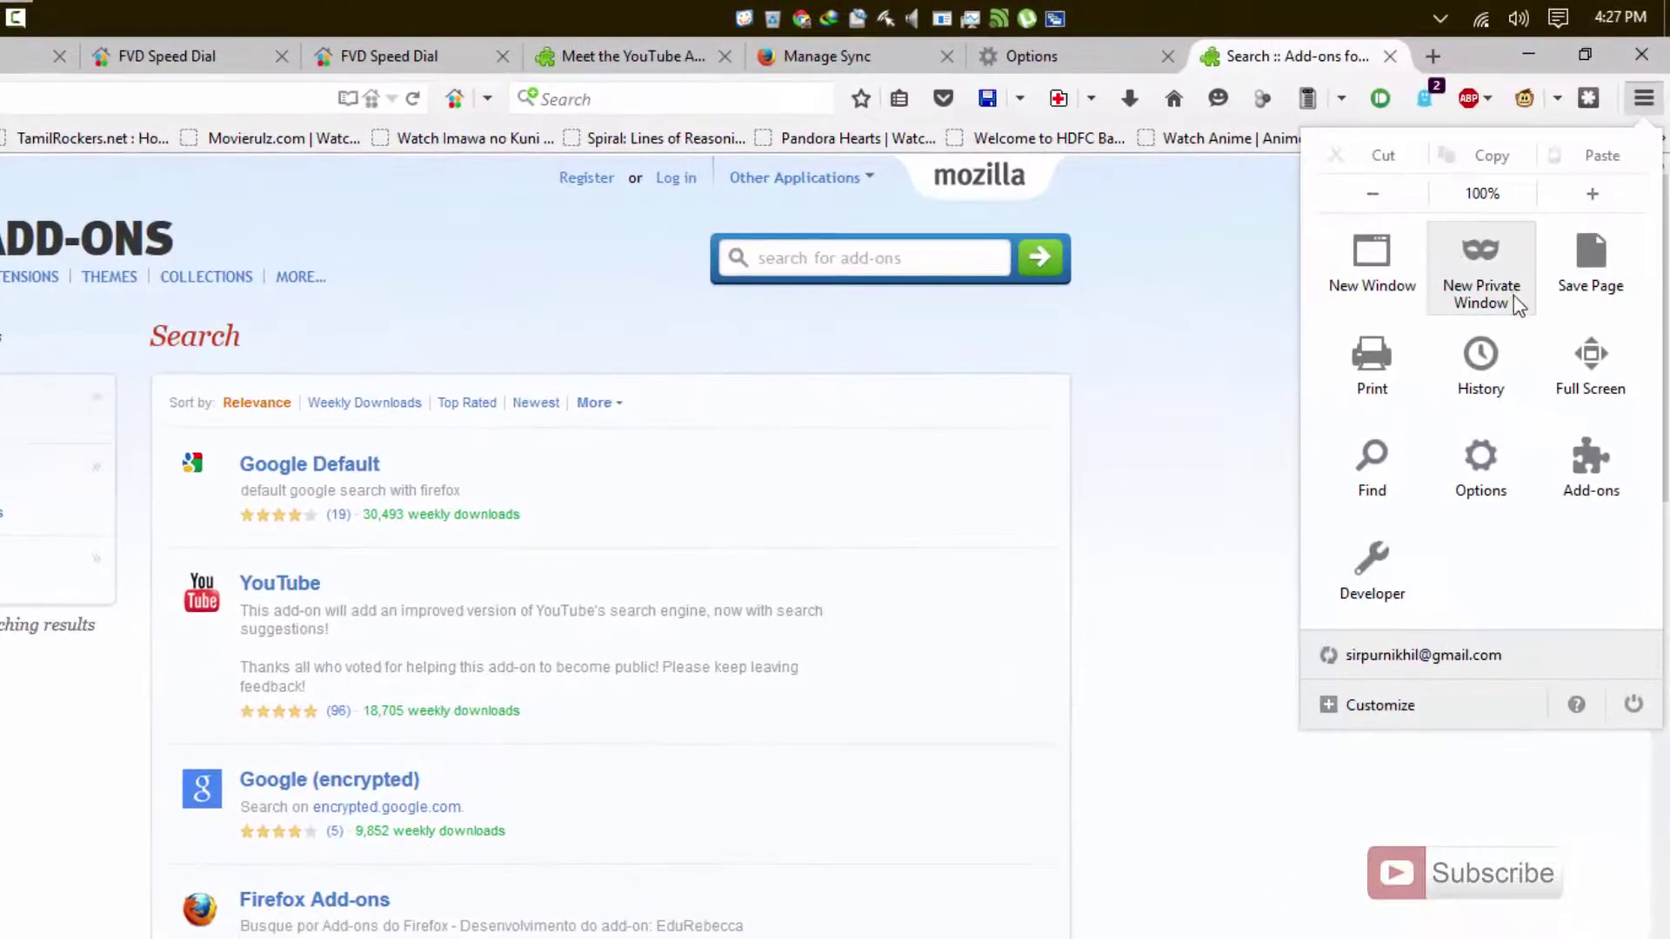
pyautogui.press('Escape')
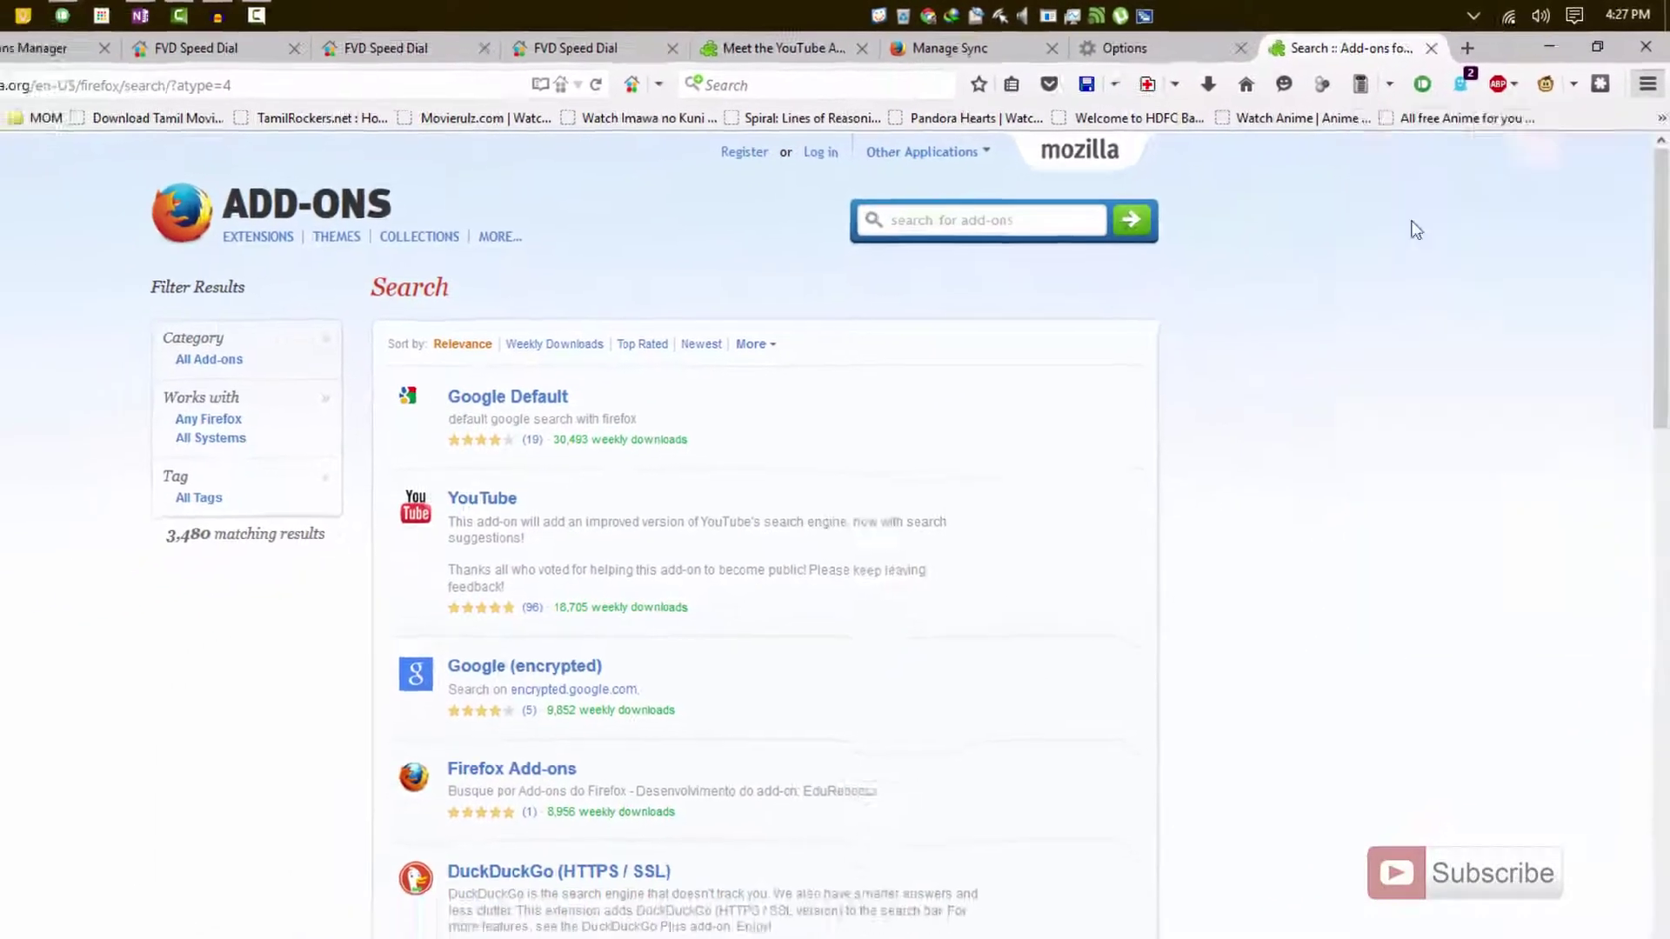
pyautogui.moveTo(469, 7)
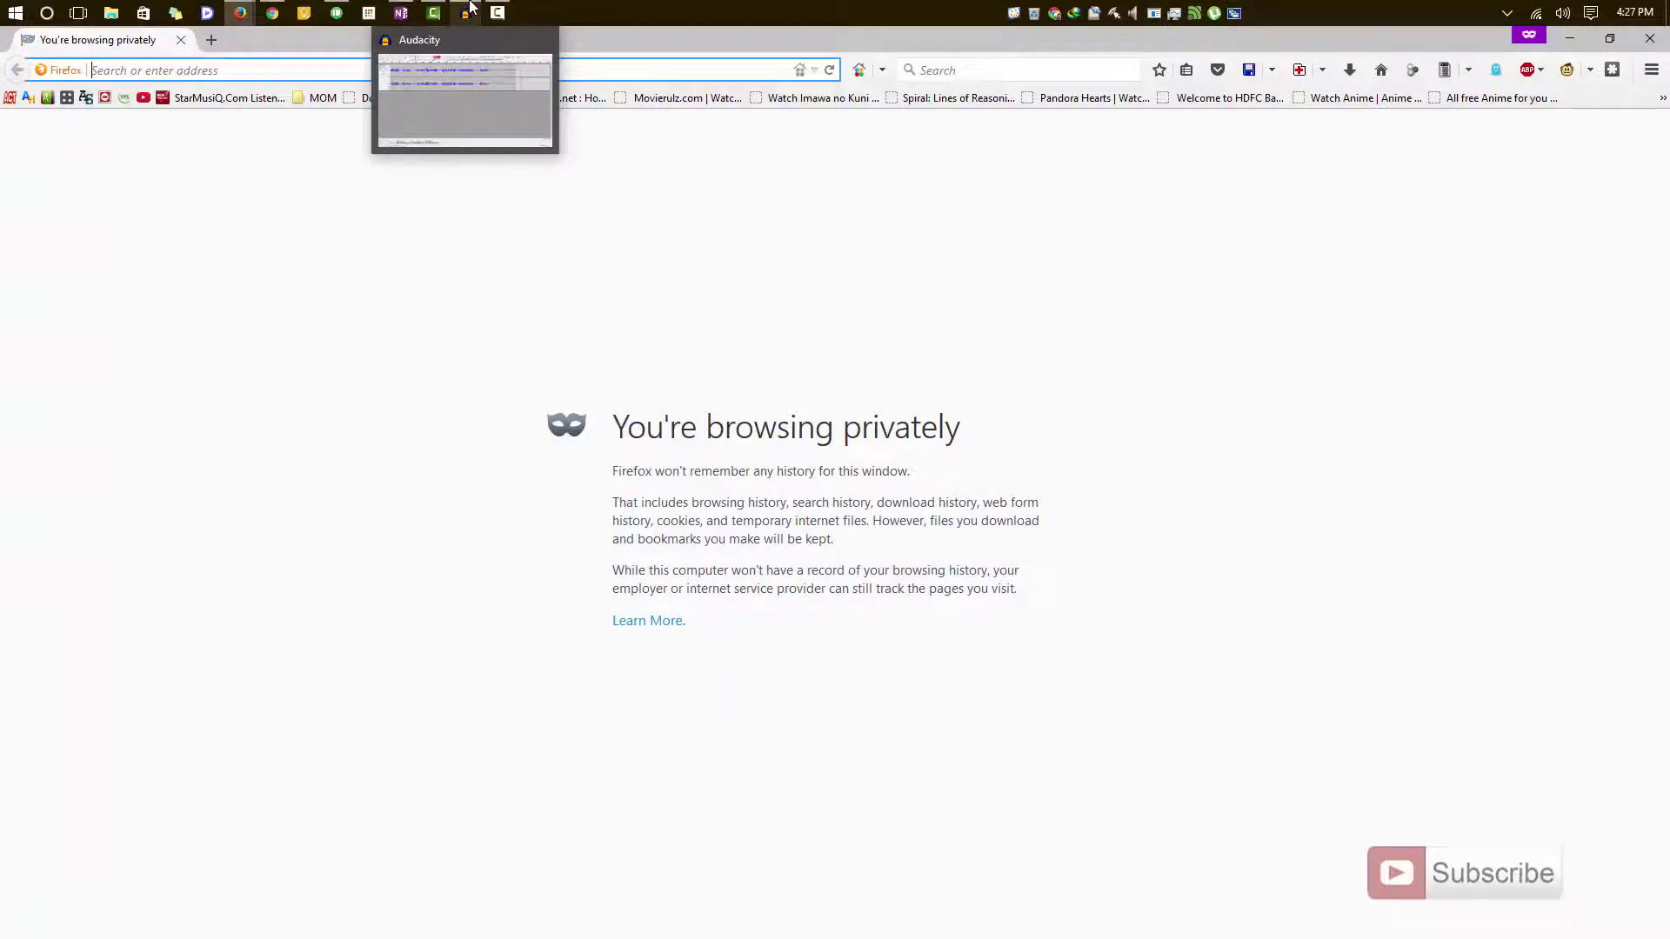
pyautogui.click(513, 484)
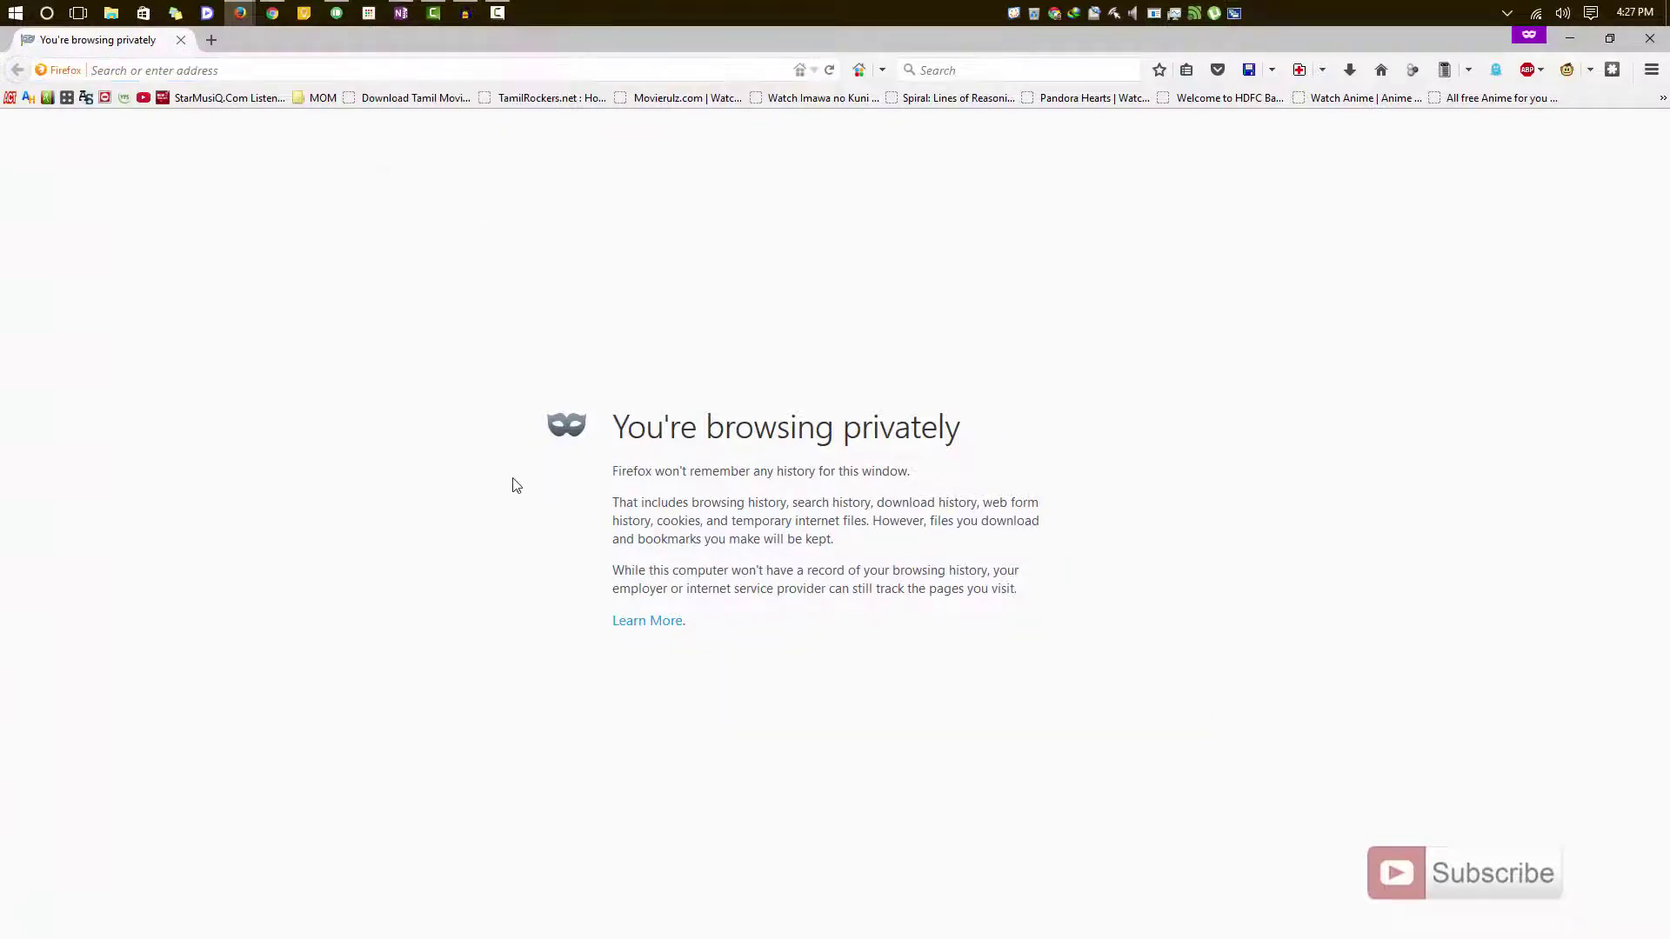